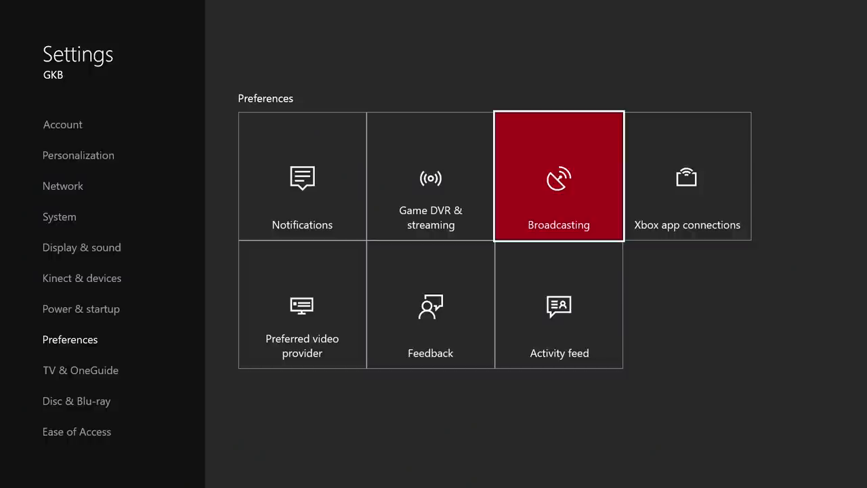
# Step: Open the Broadcasting preferences and review the broadcast audio, volume and mic settings
pyautogui.press('Return')
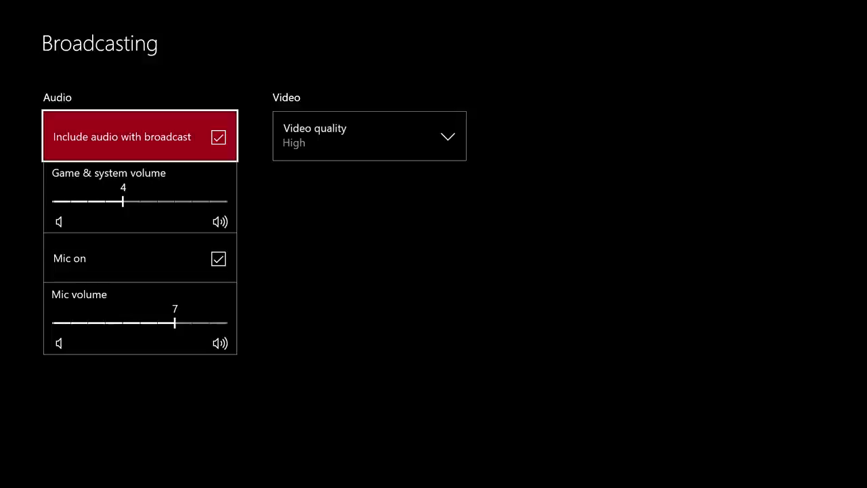
pyautogui.press('Down')
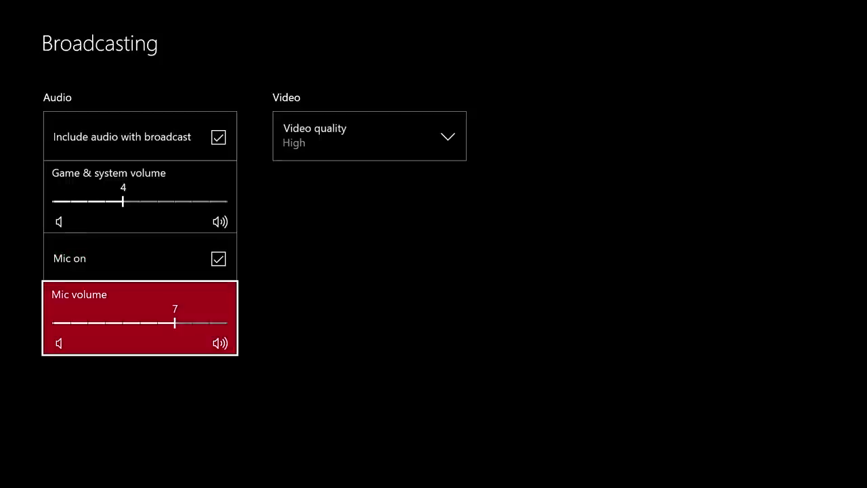
pyautogui.press('Up')
pyautogui.press('Up')
pyautogui.press('Up')
pyautogui.press('Right')
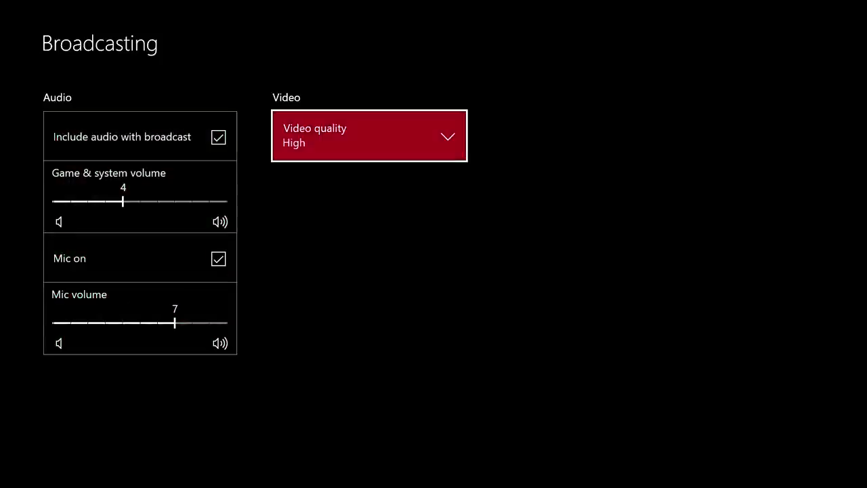
# Step: Examine the Standard and High options for the broadcast video quality
pyautogui.press('Return')
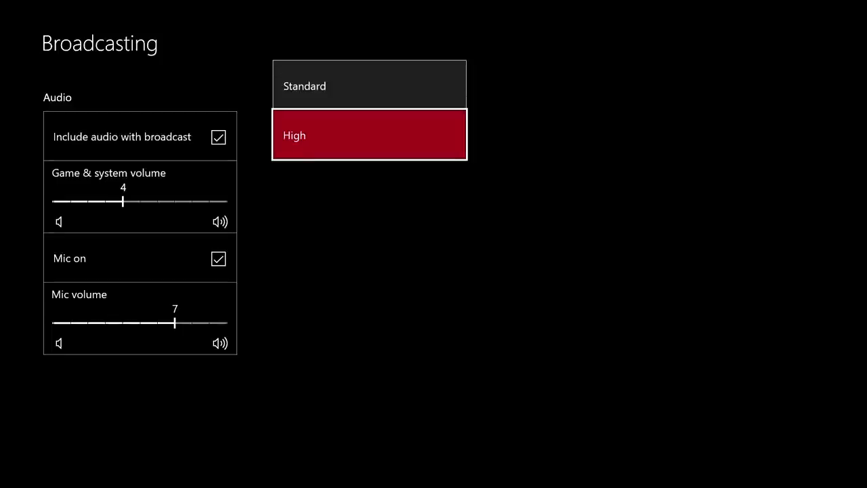
pyautogui.press('Up')
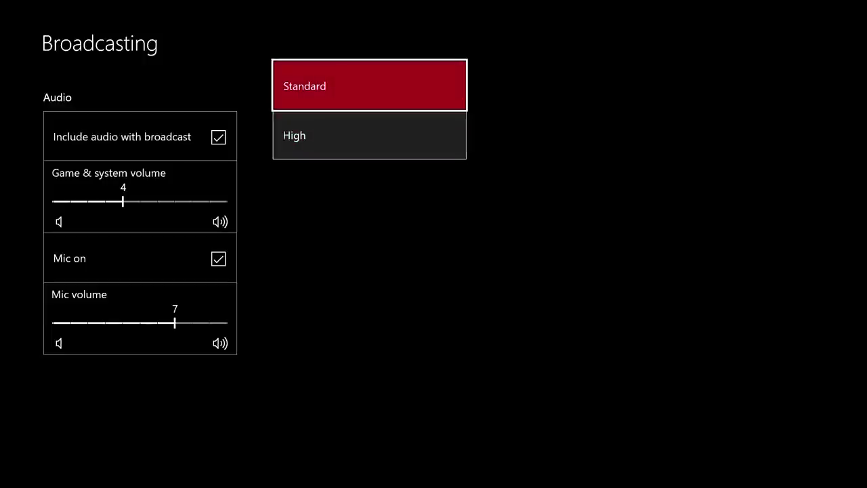
pyautogui.press('Down')
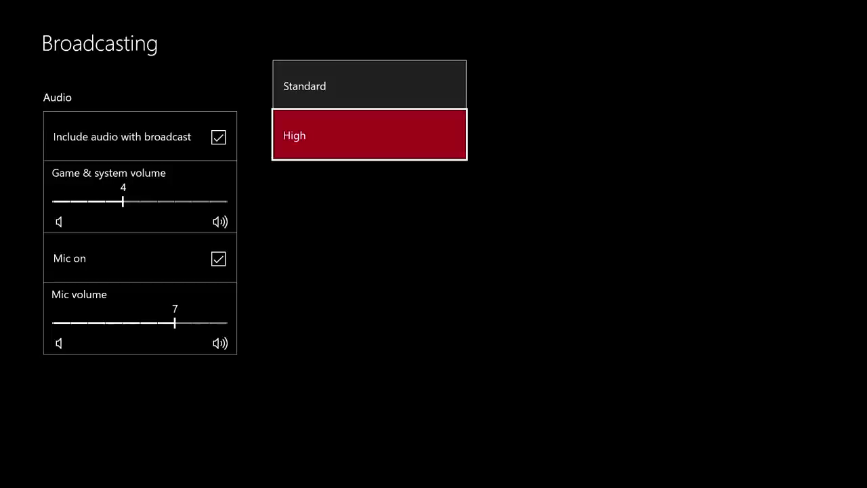
pyautogui.press('Up')
pyautogui.press('Down')
pyautogui.press('Up')
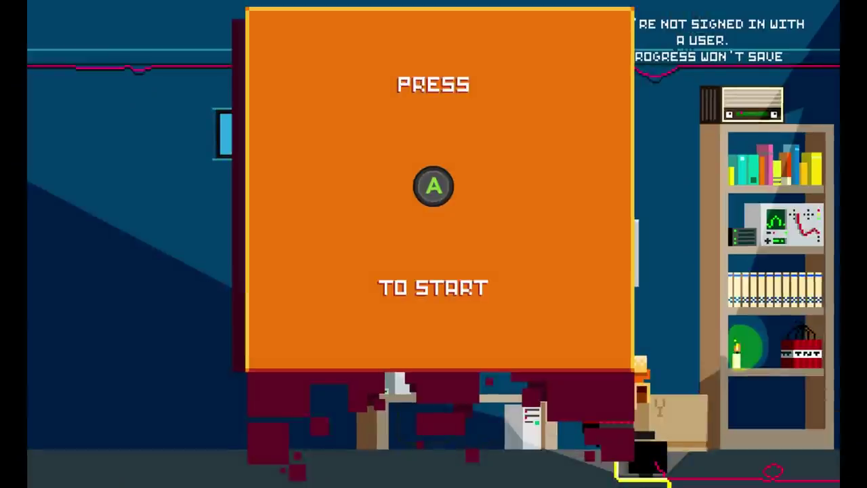
# Step: Bring up the guide over the running Spheroids game and open its Beam broadcasting page
pyautogui.press('super')
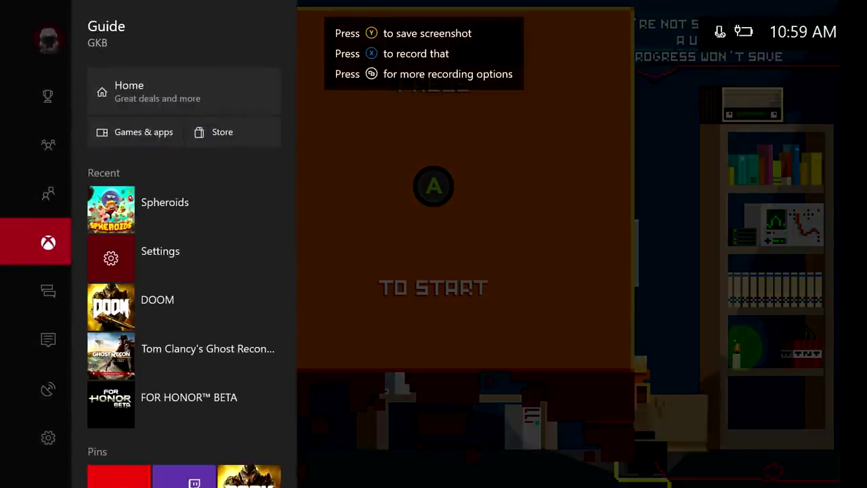
pyautogui.press('Right')
pyautogui.press('Right')
pyautogui.press('Right')
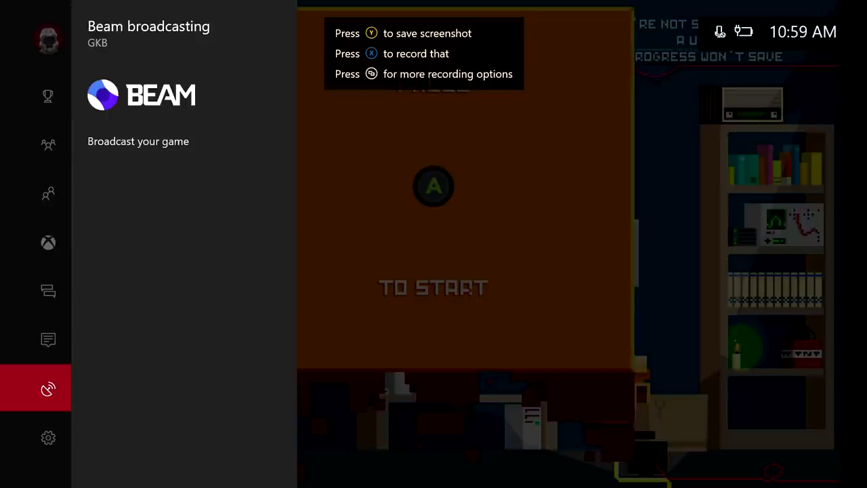
pyautogui.press('Right')
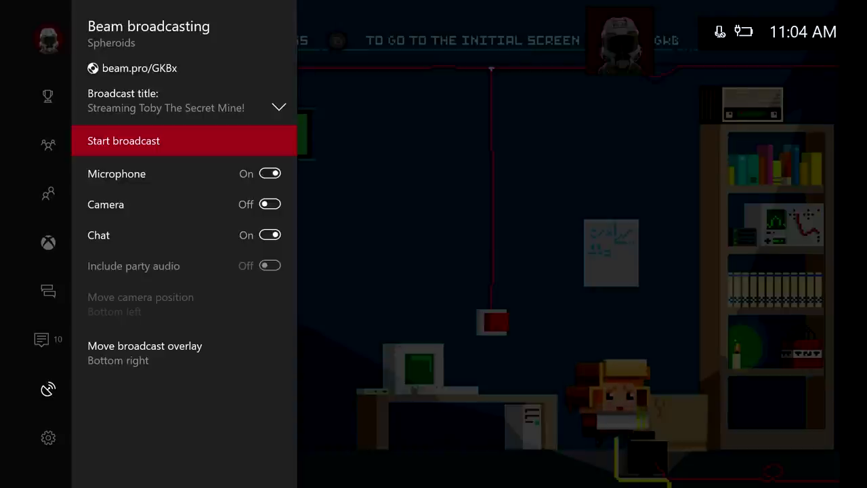
# Step: Expand the broadcast title options and review the title, channel and advanced settings entries
pyautogui.press('Up')
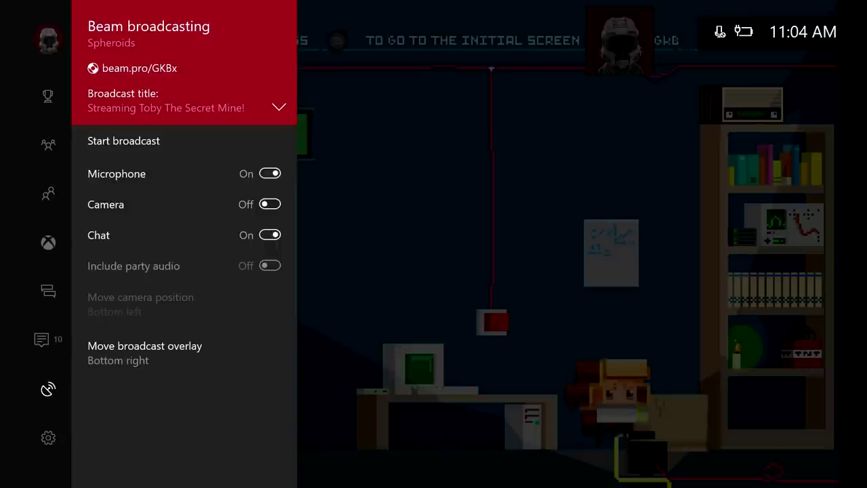
pyautogui.press('Return')
pyautogui.press('Down')
pyautogui.press('Up')
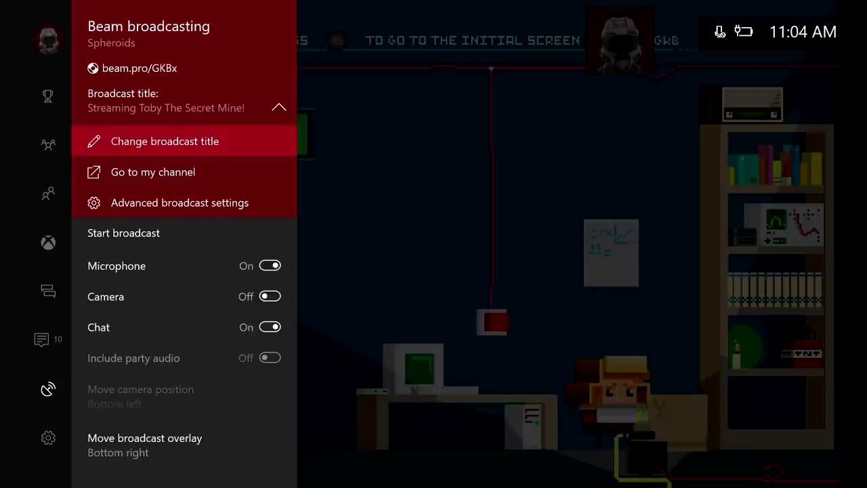
pyautogui.press('Down')
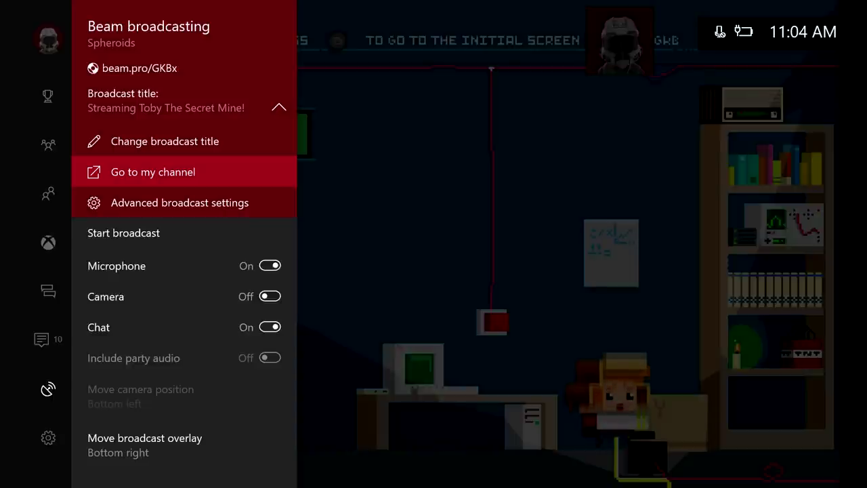
pyautogui.press('Down')
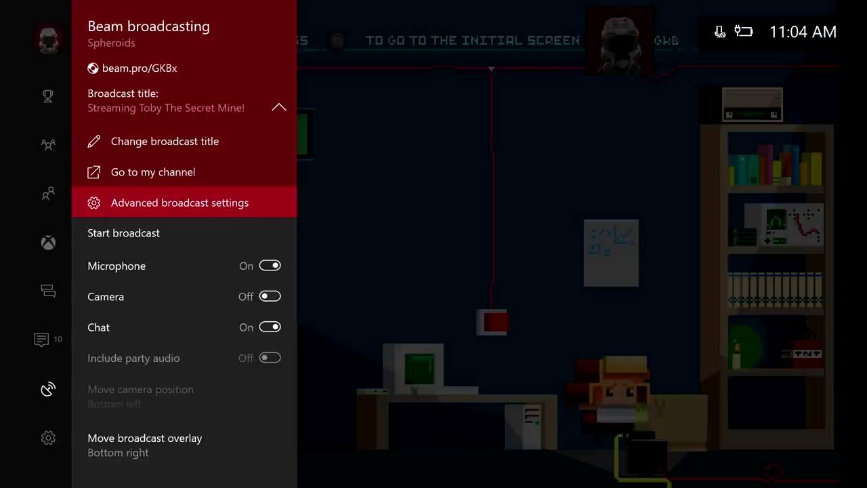
pyautogui.press('Down')
# Step: Change the broadcast title to "spheroids"
pyautogui.press('Up')
pyautogui.press('Up')
pyautogui.press('Return')
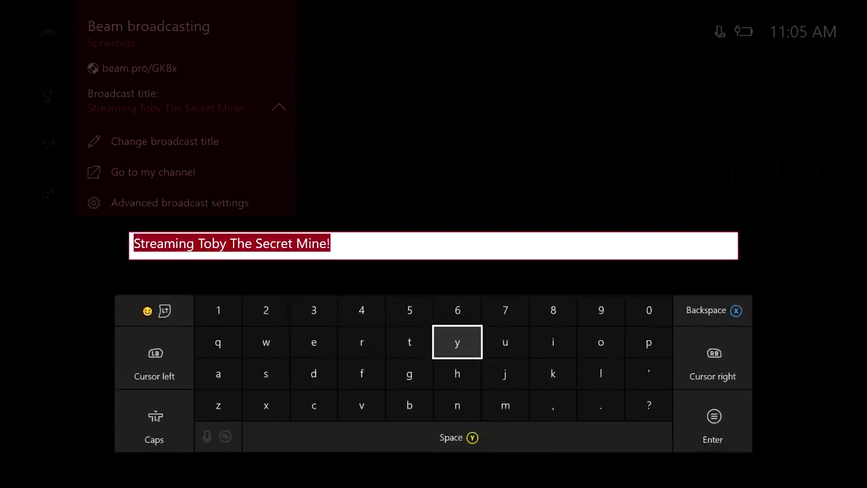
pyautogui.press('Down')
pyautogui.press('Down')
pyautogui.press('Left')
pyautogui.press('Left')
pyautogui.press('Left')
pyautogui.press('Right')
pyautogui.press('Right')
pyautogui.press('Right')
pyautogui.press('Right')
pyautogui.press('Right')
pyautogui.press('Right')
pyautogui.press('Left')
pyautogui.press('Left')
pyautogui.press('Left')
pyautogui.press('Left')
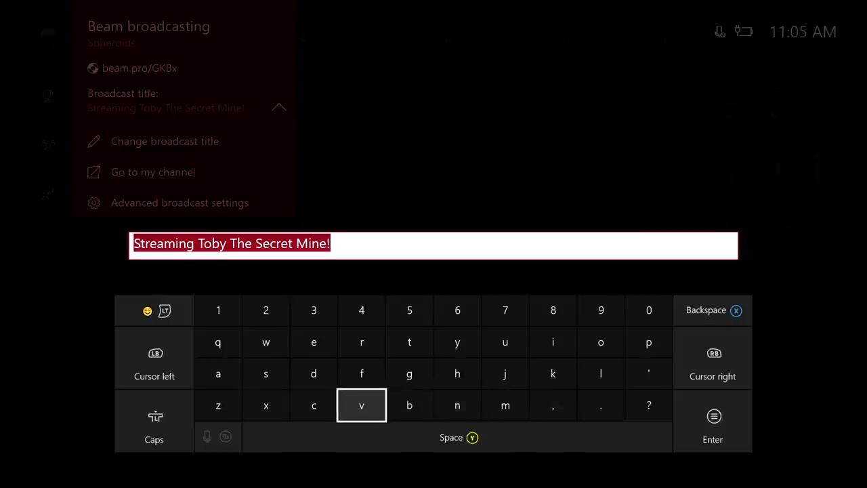
pyautogui.press('Left')
pyautogui.press('Up')
pyautogui.press('Left')
pyautogui.write('s')
pyautogui.press('Right')
pyautogui.press('Right')
pyautogui.press('Right')
pyautogui.press('Right')
pyautogui.press('Right')
pyautogui.press('Right')
pyautogui.press('Right')
pyautogui.press('Right')
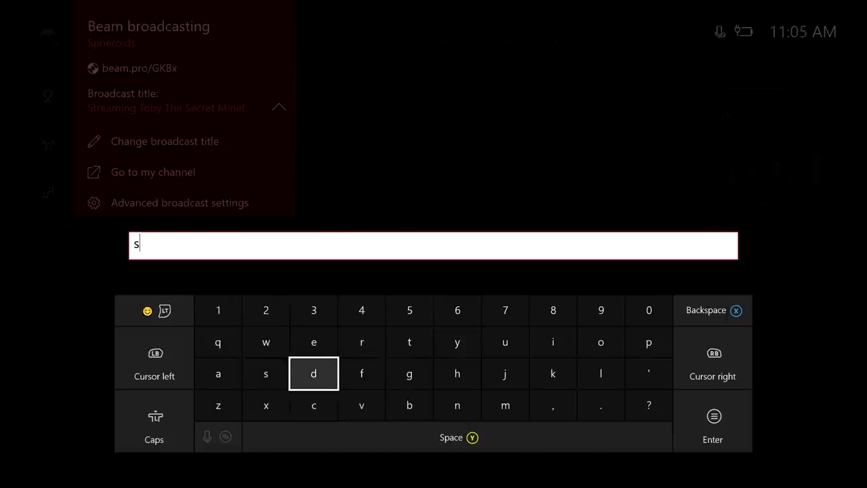
pyautogui.press('Up')
pyautogui.write('p')
pyautogui.press('Left')
pyautogui.press('Left')
pyautogui.press('Left')
pyautogui.press('Left')
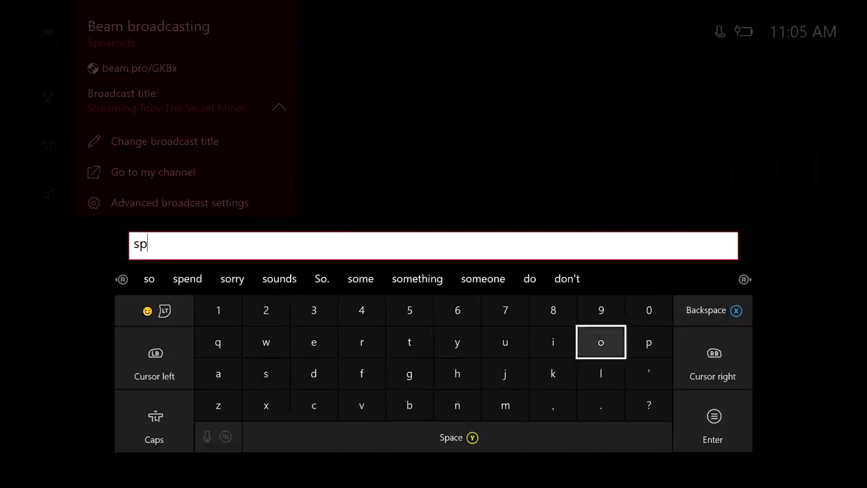
pyautogui.press('Down')
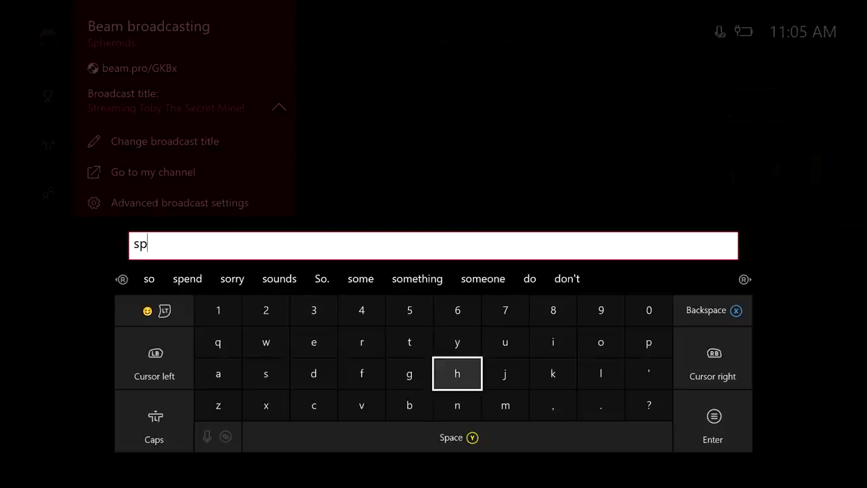
pyautogui.write('h')
pyautogui.press('Left')
pyautogui.press('Left')
pyautogui.press('Up')
pyautogui.press('Left')
pyautogui.write('e')
pyautogui.press('Right')
pyautogui.write('r')
pyautogui.press('Right')
pyautogui.press('Right')
pyautogui.press('Right')
pyautogui.press('Right')
pyautogui.press('Right')
pyautogui.write('o')
pyautogui.press('Left')
pyautogui.write('i')
pyautogui.press('Down')
pyautogui.press('Left')
pyautogui.press('Left')
pyautogui.press('Left')
pyautogui.press('Left')
pyautogui.press('Left')
pyautogui.write('d')
pyautogui.press('Left')
pyautogui.write('s')
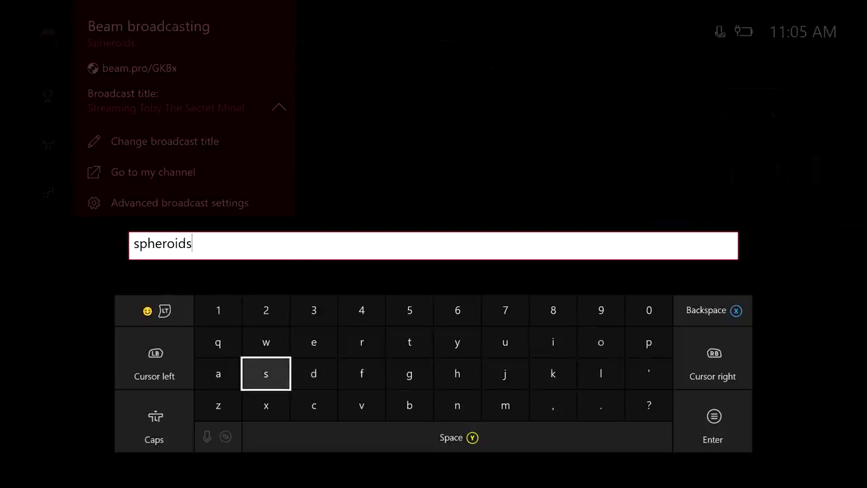
pyautogui.press('Return')
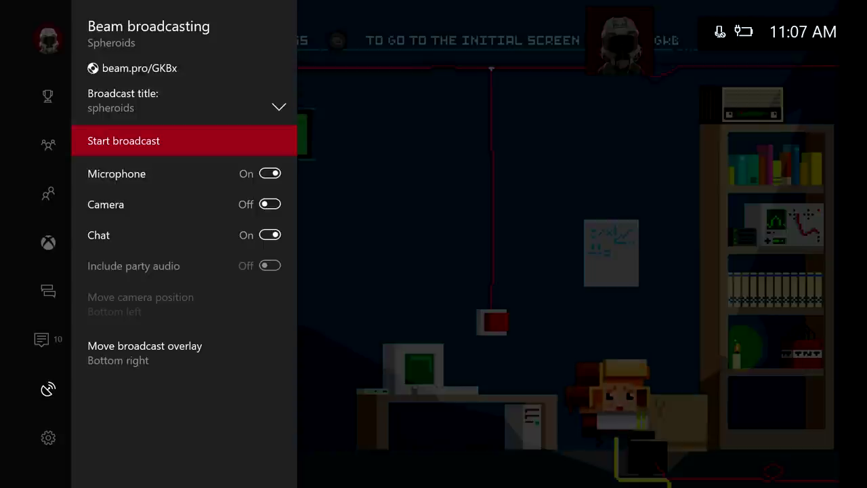
# Step: Look through the Beam broadcast options from the microphone setting down to the overlay position
pyautogui.press('Down')
pyautogui.press('Down')
pyautogui.press('Down')
pyautogui.press('Down')
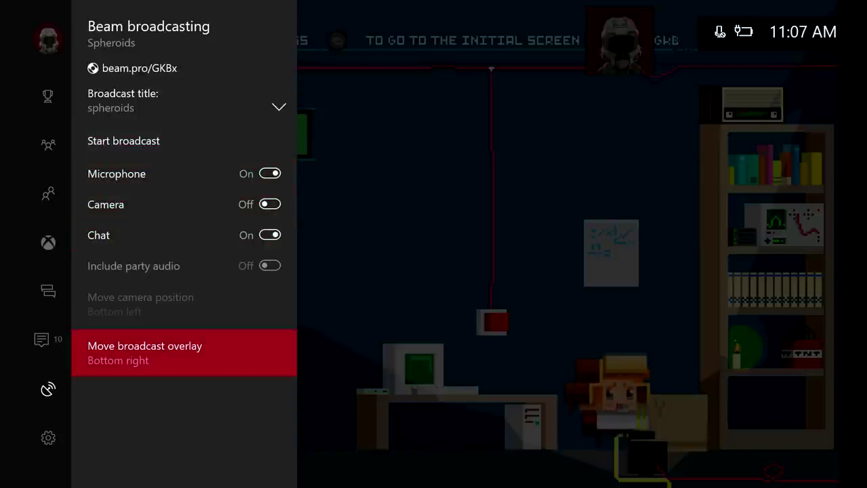
pyautogui.press('Up')
pyautogui.press('Up')
pyautogui.press('Up')
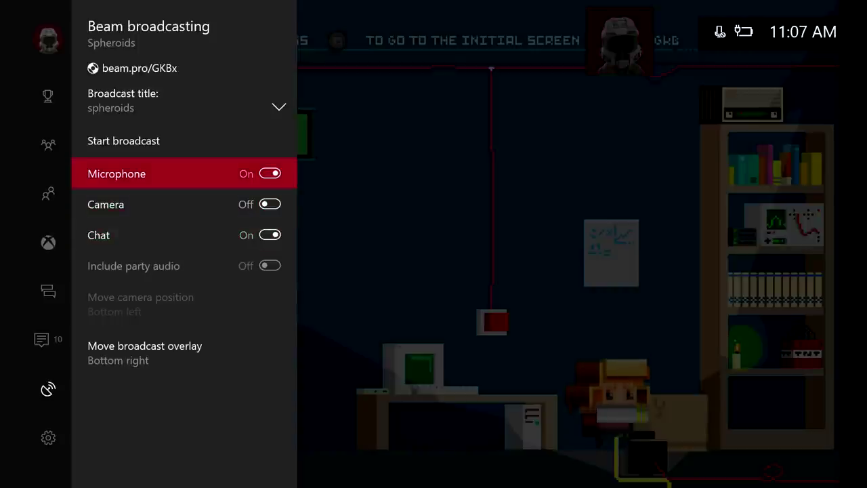
# Step: Toggle the broadcast microphone off and back on
pyautogui.press('Up')
pyautogui.press('Down')
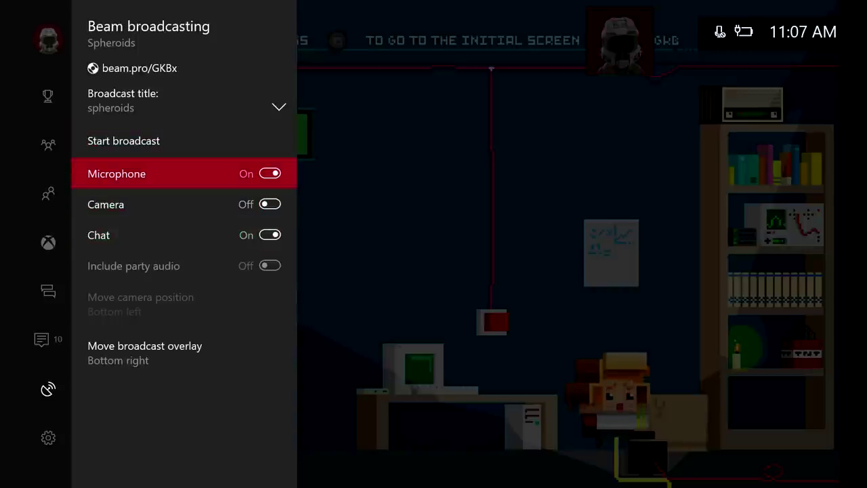
pyautogui.press('Return')
pyautogui.press('Return')
# Step: Turn on the camera for the broadcast
pyautogui.press('Down')
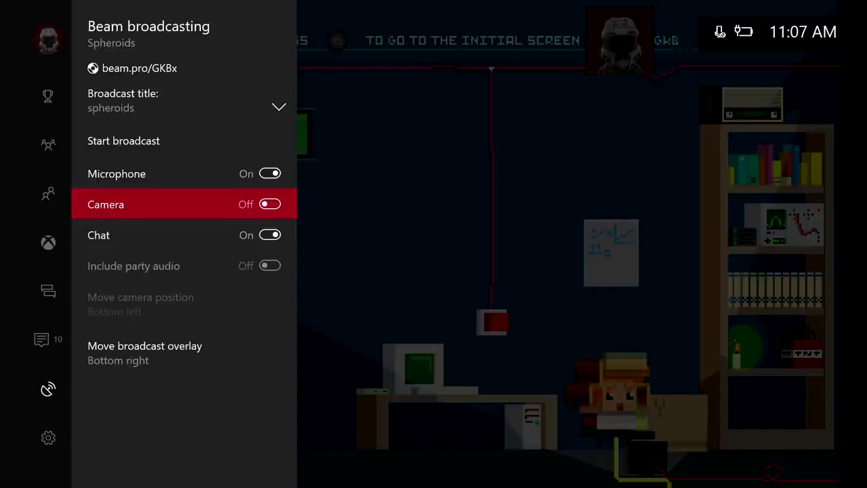
pyautogui.press('Return')
pyautogui.press('Return')
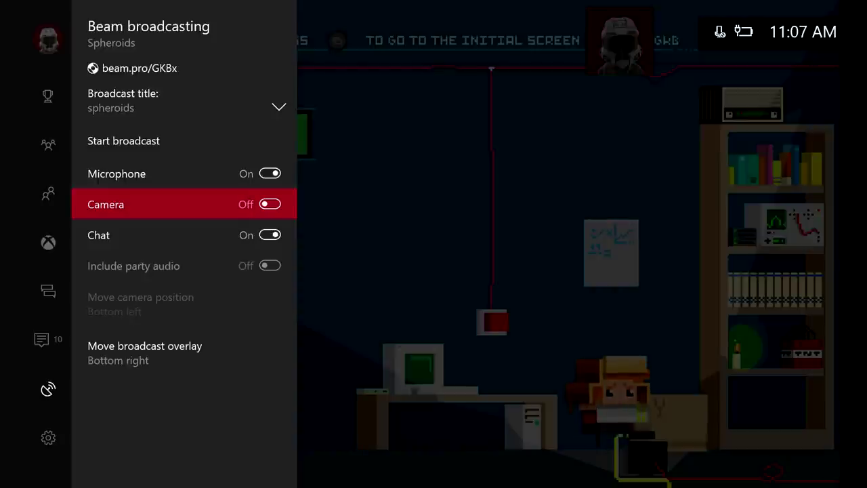
pyautogui.press('Return')
# Step: Open the camera position grid, look over the available placements, and finish with Bottom left still selected
pyautogui.press('Down')
pyautogui.press('Down')
pyautogui.press('Down')
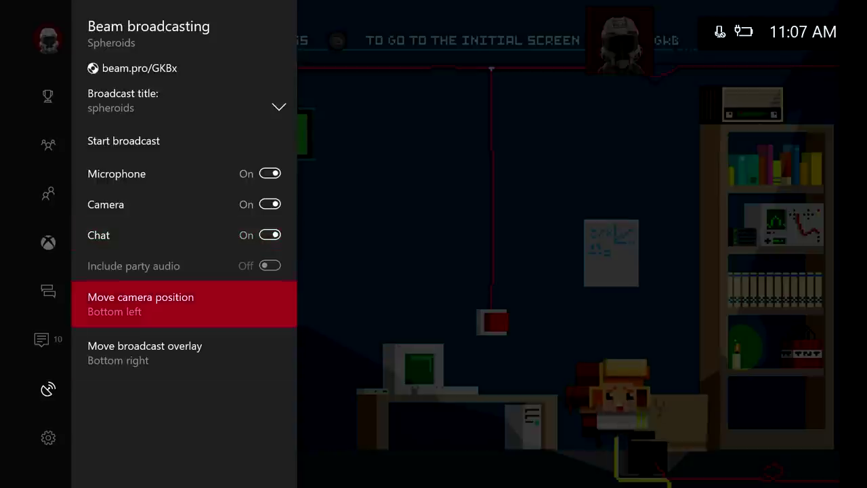
pyautogui.press('Up')
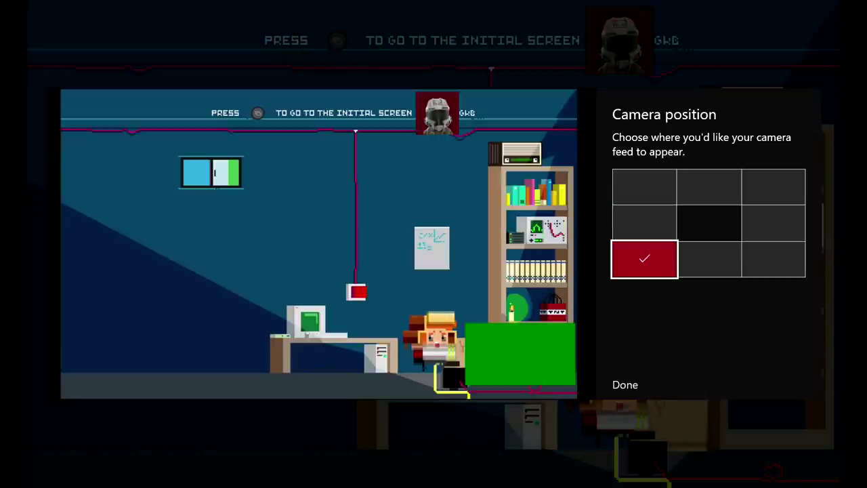
pyautogui.press('Right')
pyautogui.press('Right')
pyautogui.press('Up')
pyautogui.press('Up')
pyautogui.press('Down')
pyautogui.press('Down')
pyautogui.press('Left')
pyautogui.press('Left')
pyautogui.press('Up')
pyautogui.press('Up')
pyautogui.press('Right')
pyautogui.press('Right')
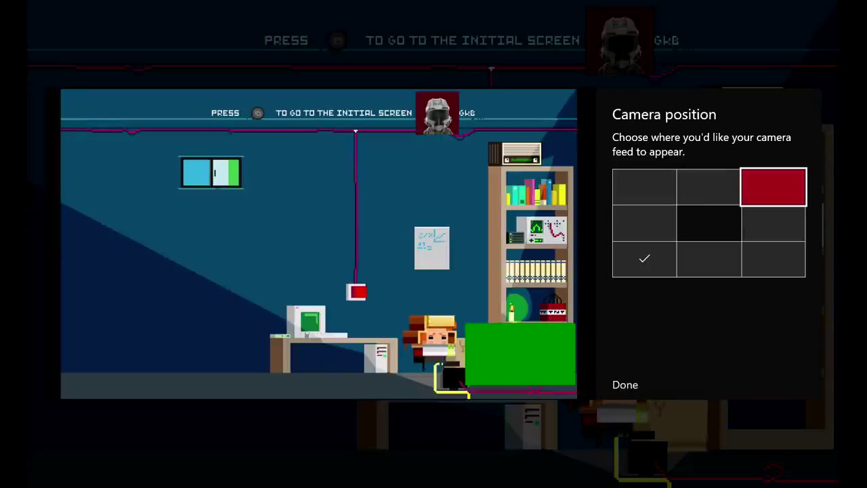
pyautogui.press('Down')
pyautogui.press('Down')
pyautogui.press('Left')
pyautogui.press('Left')
pyautogui.press('Up')
pyautogui.press('Up')
pyautogui.press('Right')
pyautogui.press('Right')
pyautogui.press('Down')
pyautogui.press('Down')
pyautogui.press('Left')
pyautogui.press('Left')
pyautogui.press('Up')
pyautogui.press('Up')
pyautogui.press('Right')
pyautogui.press('Right')
pyautogui.press('Down')
pyautogui.press('Down')
pyautogui.press('Up')
pyautogui.press('Up')
pyautogui.press('Left')
pyautogui.press('Left')
pyautogui.press('Right')
pyautogui.press('Right')
pyautogui.press('Down')
pyautogui.press('Down')
pyautogui.press('Left')
pyautogui.press('Left')
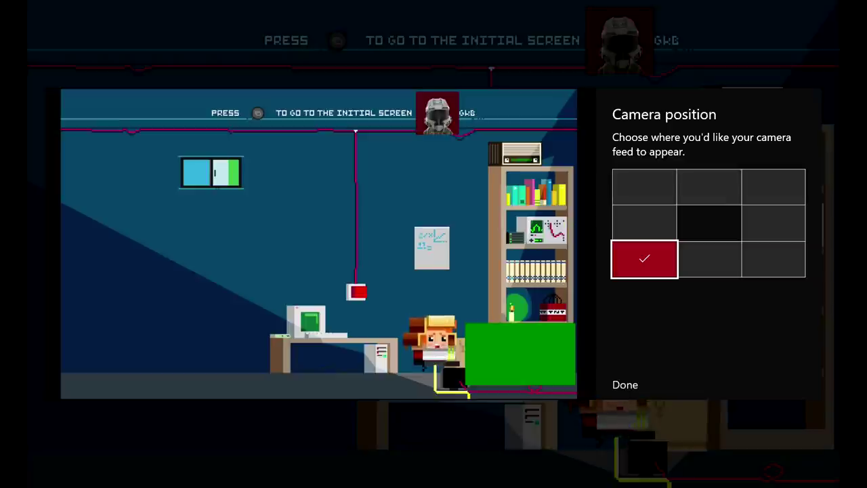
pyautogui.press('Down')
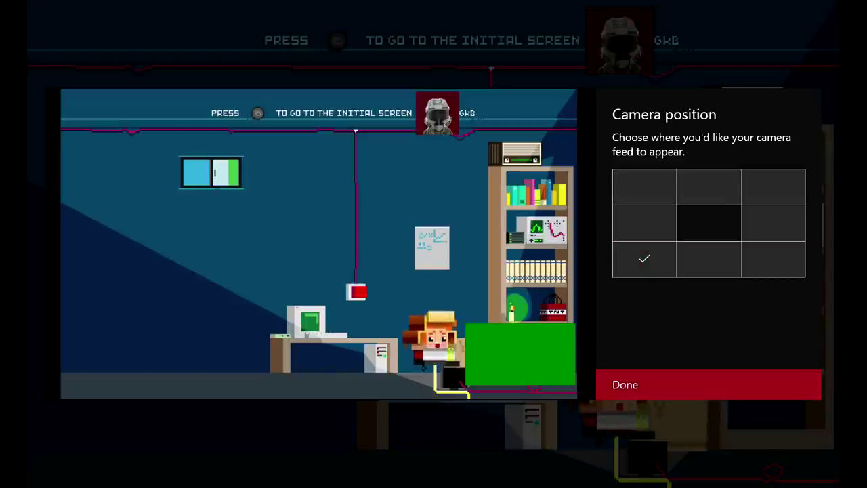
pyautogui.press('Return')
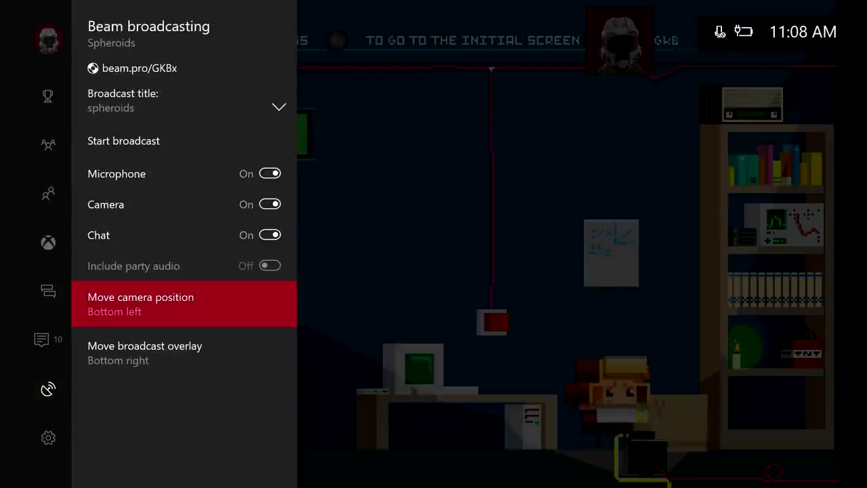
# Step: Turn the broadcast camera off again
pyautogui.press('Up')
pyautogui.press('Up')
pyautogui.press('Up')
pyautogui.press('Down')
pyautogui.press('Return')
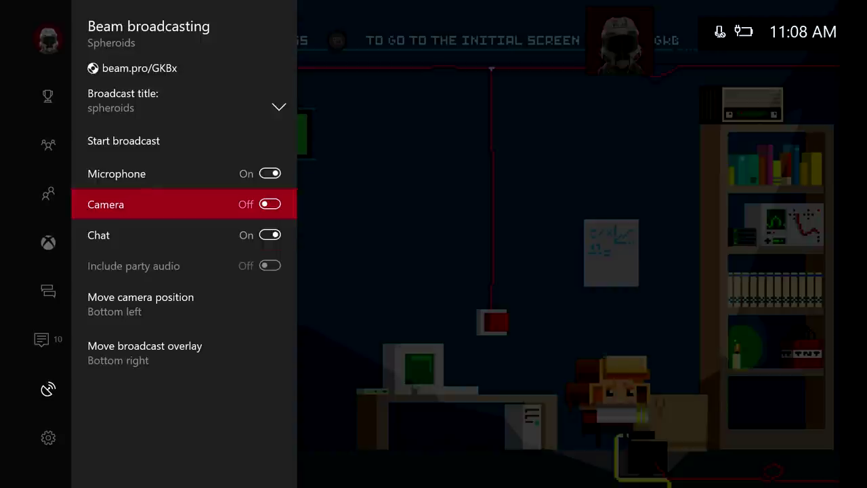
# Step: Toggle the broadcast chat off and back on
pyautogui.press('Down')
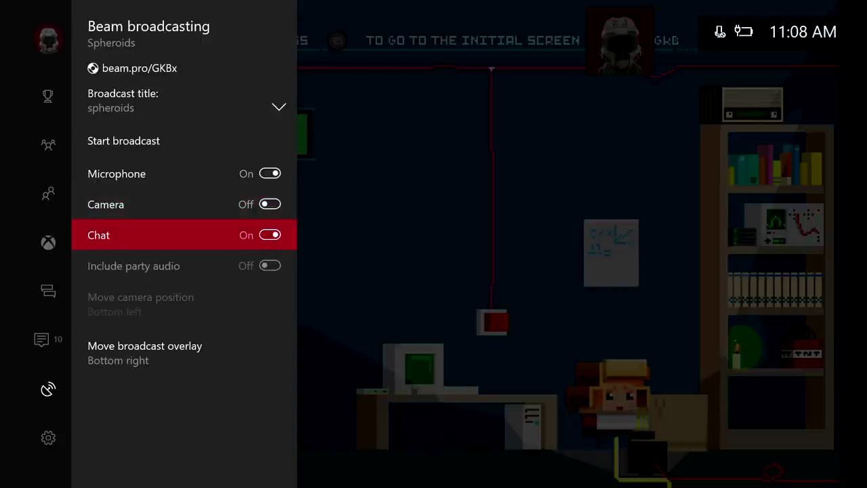
pyautogui.press('Return')
pyautogui.press('Return')
pyautogui.press('Down')
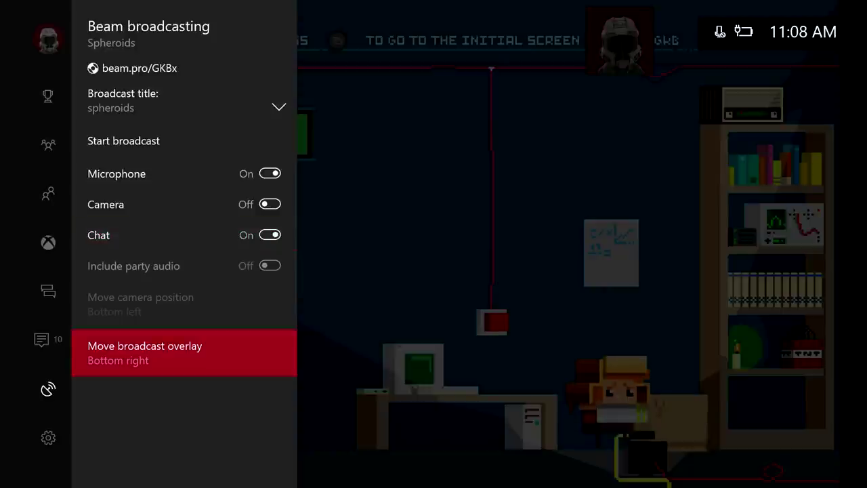
# Step: Open the broadcast overlay position grid and examine the available placements, keeping Bottom right selected when done
pyautogui.press('Up')
pyautogui.press('Up')
pyautogui.press('Down')
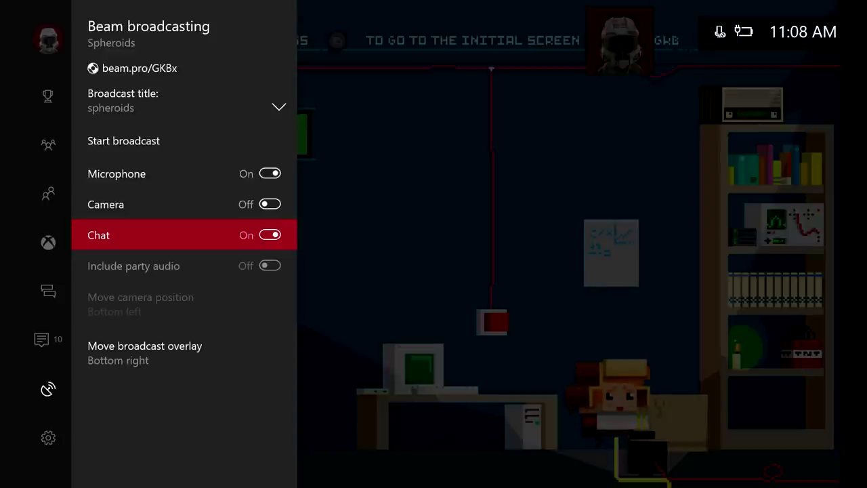
pyautogui.press('Down')
pyautogui.press('Return')
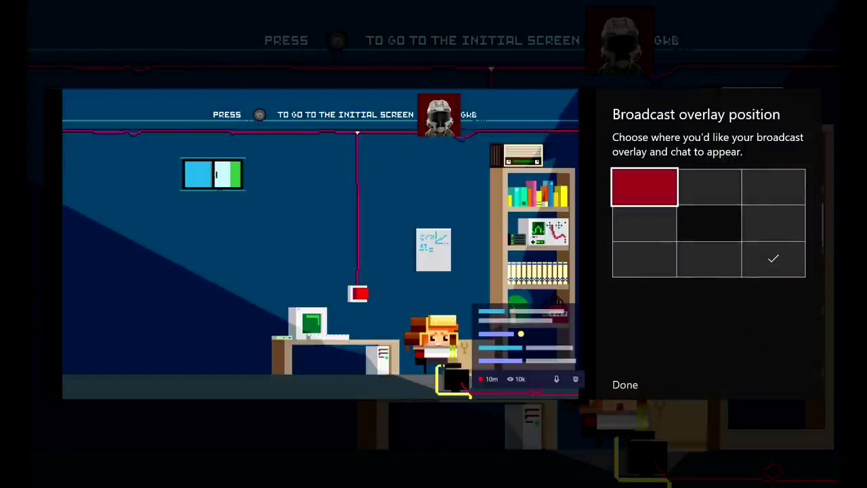
pyautogui.press('Down')
pyautogui.press('Right')
pyautogui.press('Down')
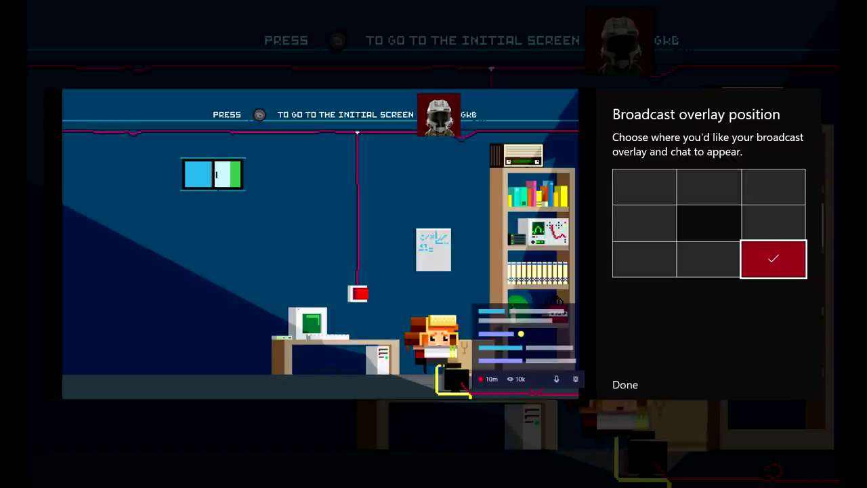
pyautogui.press('Up')
pyautogui.press('Up')
pyautogui.press('Left')
pyautogui.press('Left')
pyautogui.press('Down')
pyautogui.press('Down')
pyautogui.press('Right')
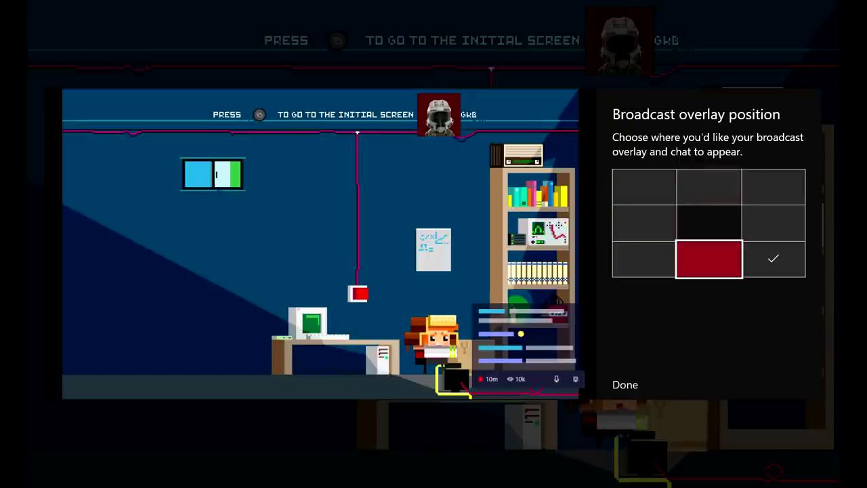
pyautogui.press('Right')
pyautogui.press('Up')
pyautogui.press('Up')
pyautogui.press('Left')
pyautogui.press('Left')
pyautogui.press('Down')
pyautogui.press('Down')
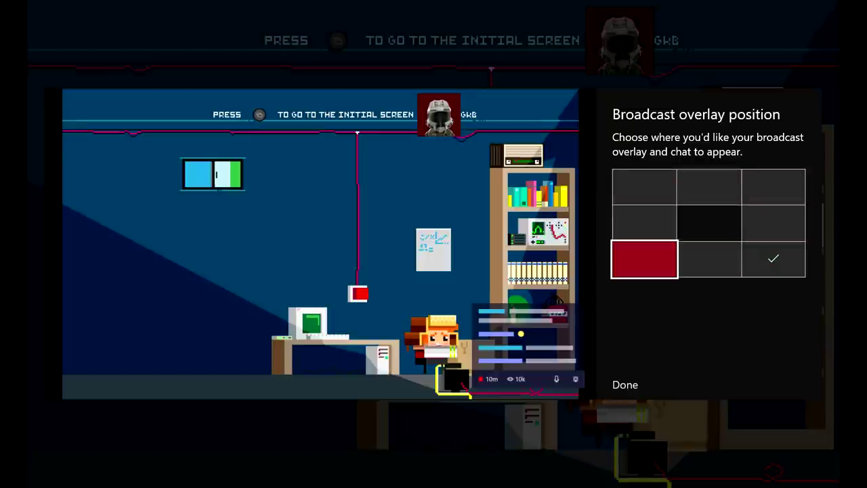
pyautogui.press('Right')
pyautogui.press('Right')
pyautogui.press('Left')
pyautogui.press('Left')
pyautogui.press('Up')
pyautogui.press('Up')
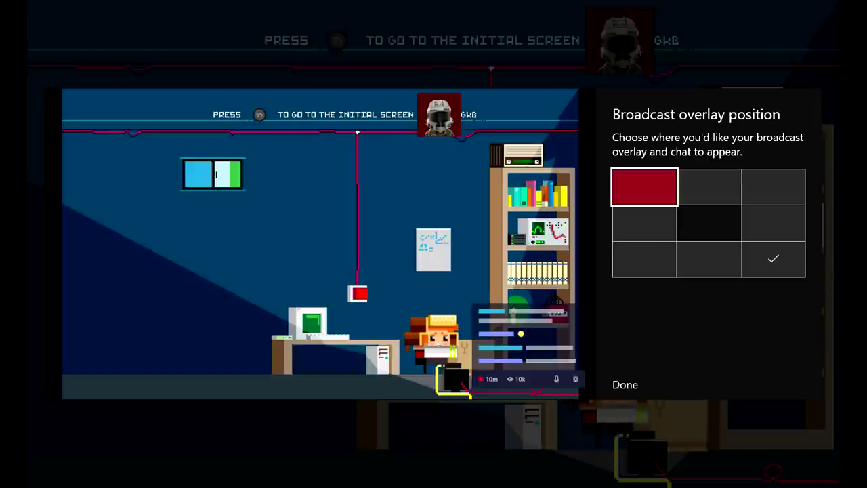
pyautogui.press('Right')
pyautogui.press('Right')
pyautogui.press('Down')
pyautogui.press('Down')
pyautogui.press('Left')
pyautogui.press('Left')
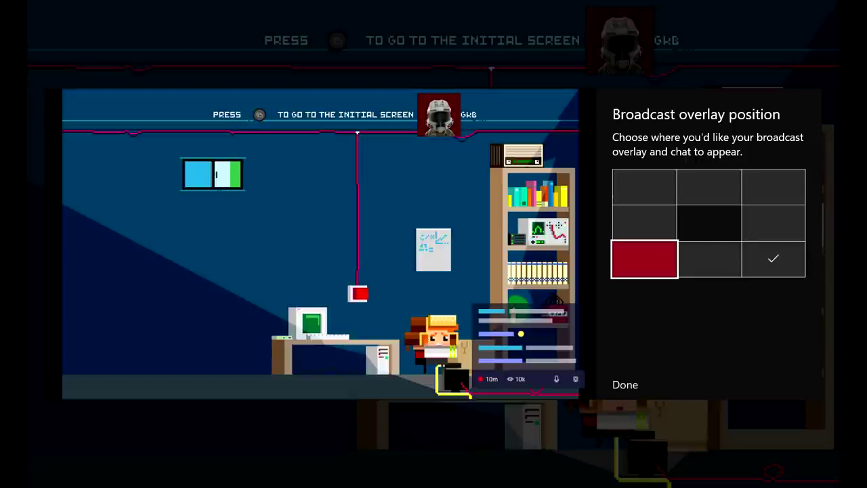
pyautogui.press('Right')
pyautogui.press('Right')
pyautogui.press('Up')
pyautogui.press('Up')
pyautogui.press('Left')
pyautogui.press('Left')
pyautogui.press('Down')
pyautogui.press('Down')
pyautogui.press('Right')
pyautogui.press('Right')
pyautogui.press('Up')
pyautogui.press('Up')
pyautogui.press('Left')
pyautogui.press('Left')
pyautogui.press('Down')
pyautogui.press('Down')
pyautogui.press('Down')
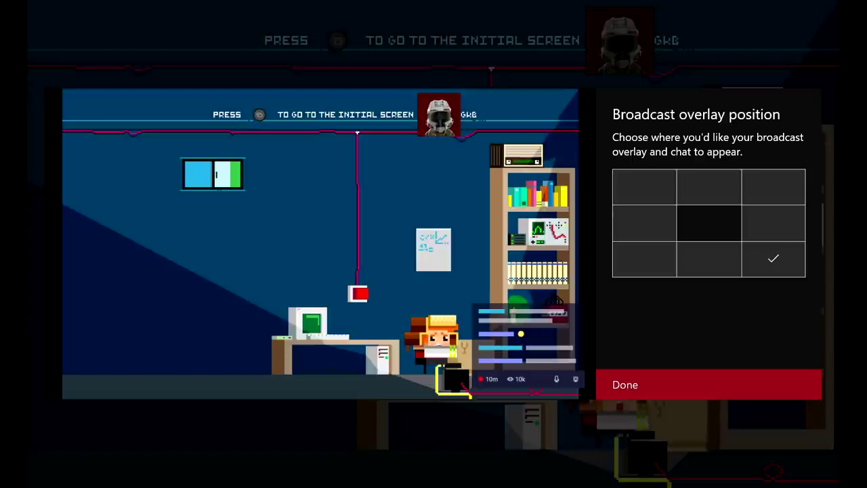
pyautogui.press('Return')
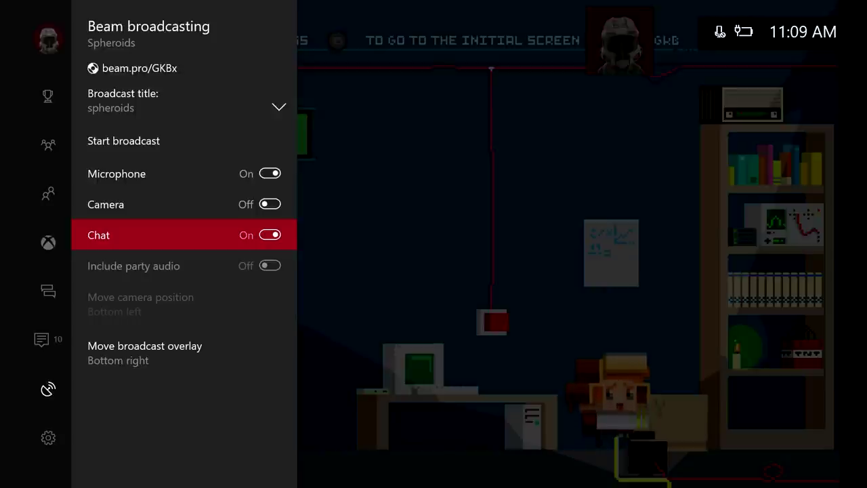
# Step: Look over the broadcast options from Start broadcast through Microphone, Camera and Chat to Move broadcast overlay
pyautogui.press('Down')
pyautogui.press('Up')
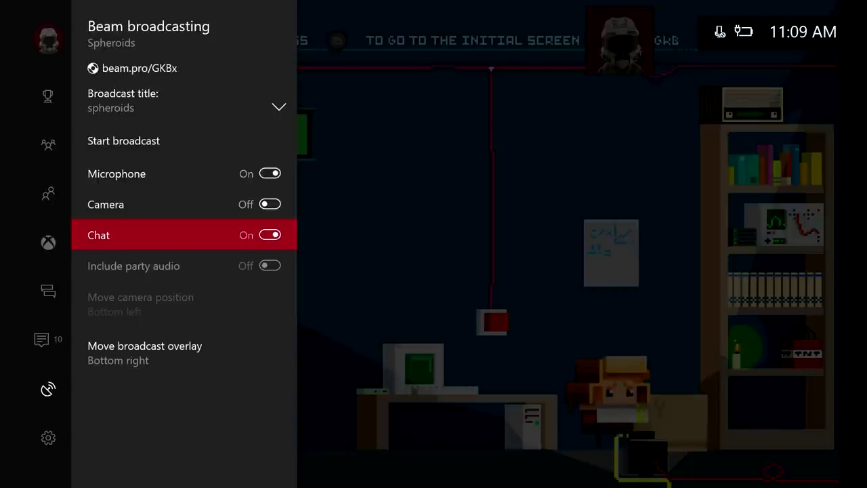
pyautogui.press('Down')
pyautogui.press('Up')
pyautogui.press('Up')
pyautogui.press('Up')
pyautogui.press('Up')
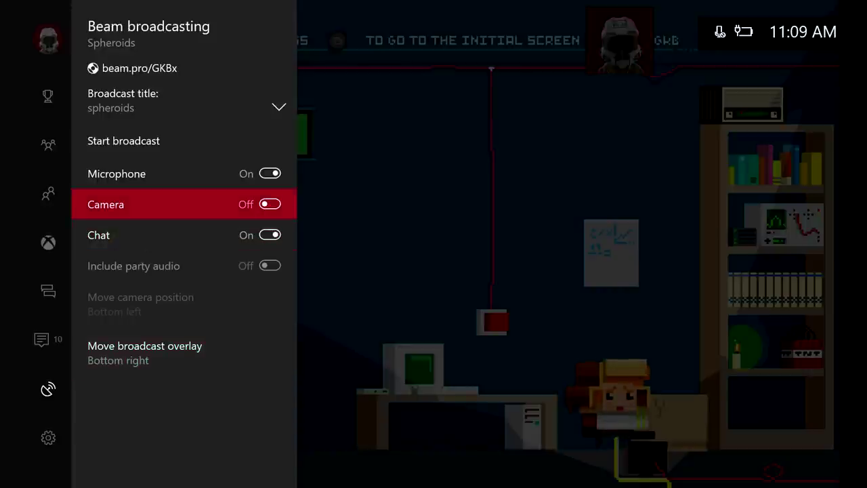
pyautogui.press('Up')
pyautogui.press('Down')
pyautogui.press('Down')
pyautogui.press('Down')
pyautogui.press('Down')
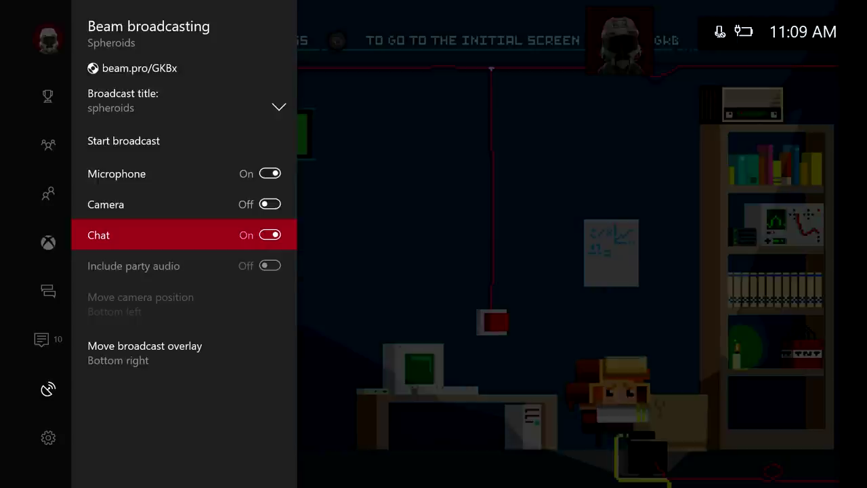
pyautogui.press('Down')
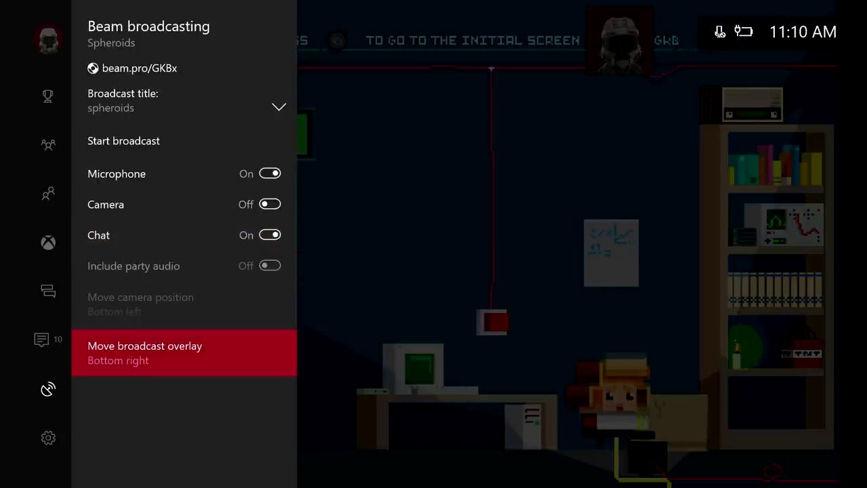
pyautogui.press('Up')
pyautogui.press('Up')
pyautogui.press('Up')
pyautogui.press('Up')
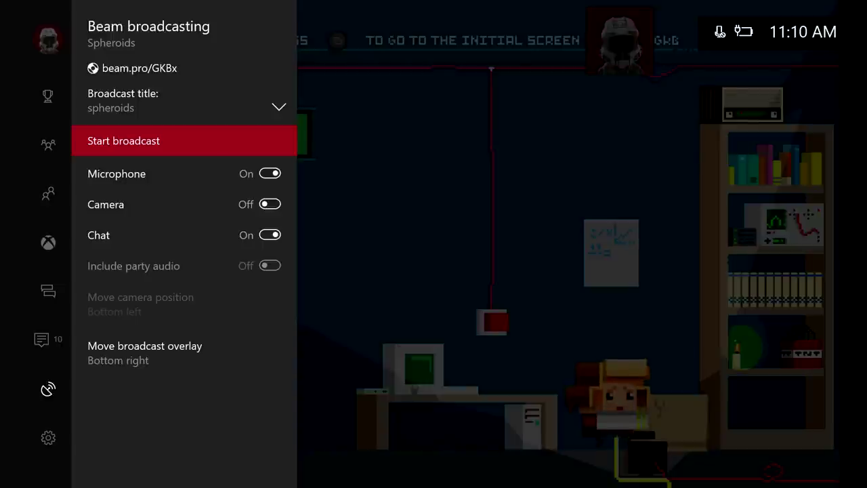
pyautogui.press('Down')
pyautogui.press('Down')
pyautogui.press('Down')
pyautogui.press('Down')
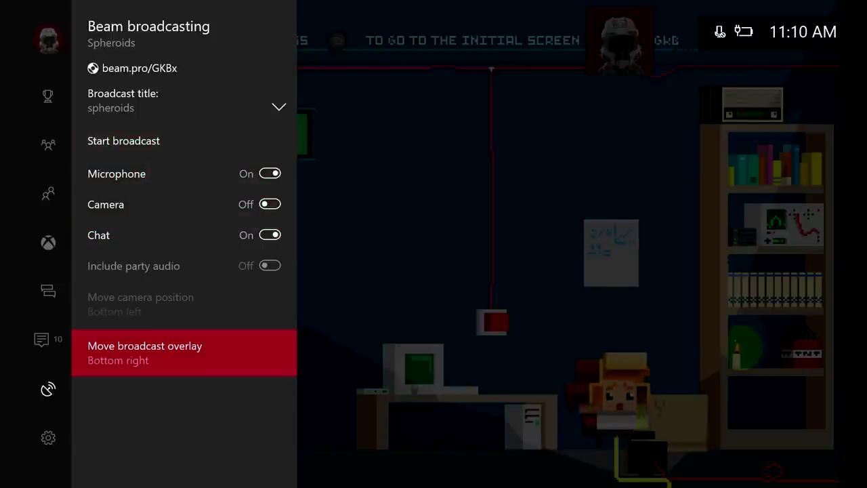
# Step: Start the Spheroids broadcast and close the guide to return to the game
pyautogui.press('Up')
pyautogui.press('Up')
pyautogui.press('Up')
pyautogui.press('Up')
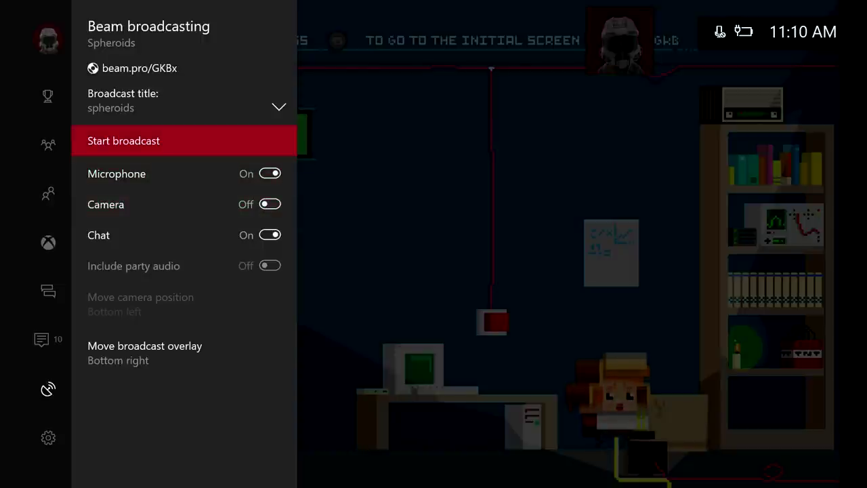
pyautogui.press('Return')
pyautogui.press('Escape')
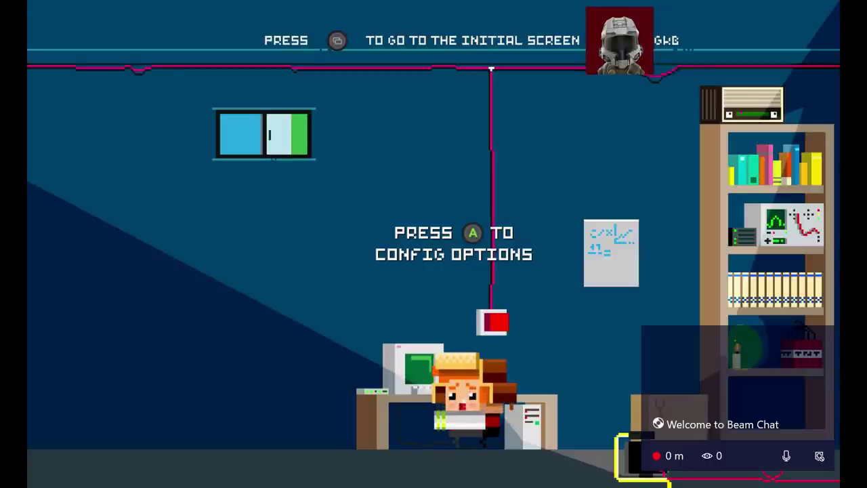
# Step: Walk the character to the start-game spot in Spheroids and continue the saved game
pyautogui.press('Left')
pyautogui.press('Right')
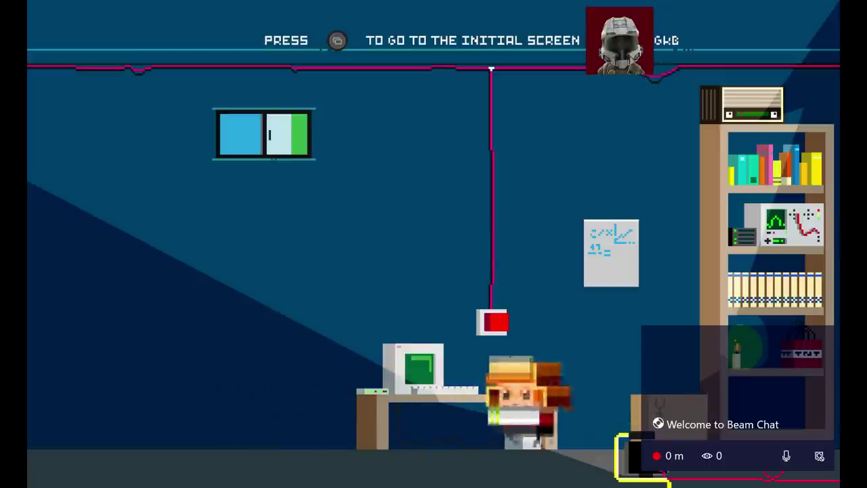
pyautogui.press('Left')
pyautogui.press('Right')
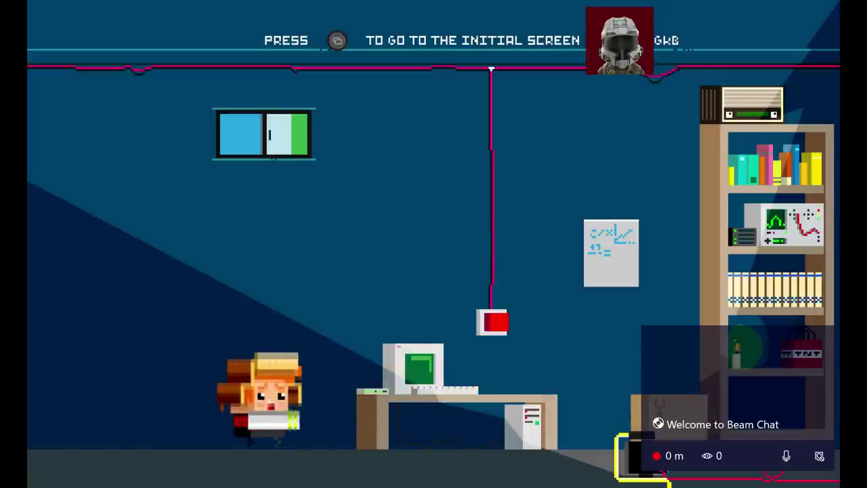
pyautogui.press('Left')
pyautogui.press('Right')
pyautogui.press('Left')
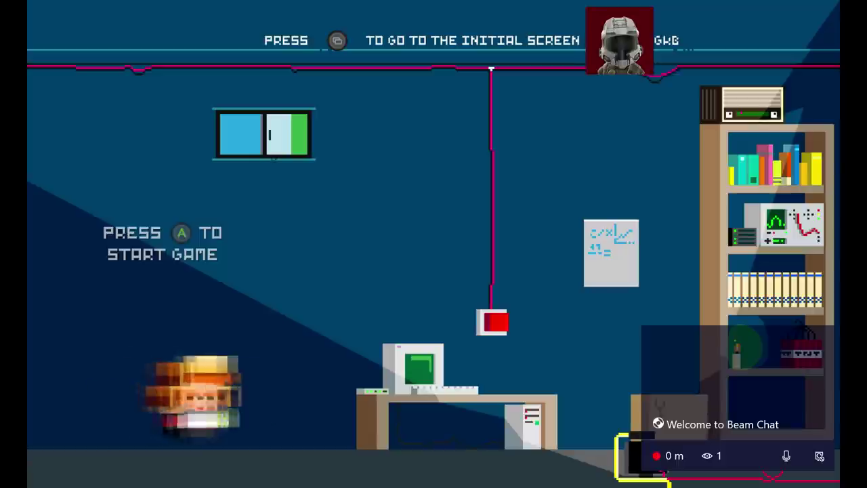
pyautogui.press('Right')
pyautogui.press('Left')
pyautogui.press('Right')
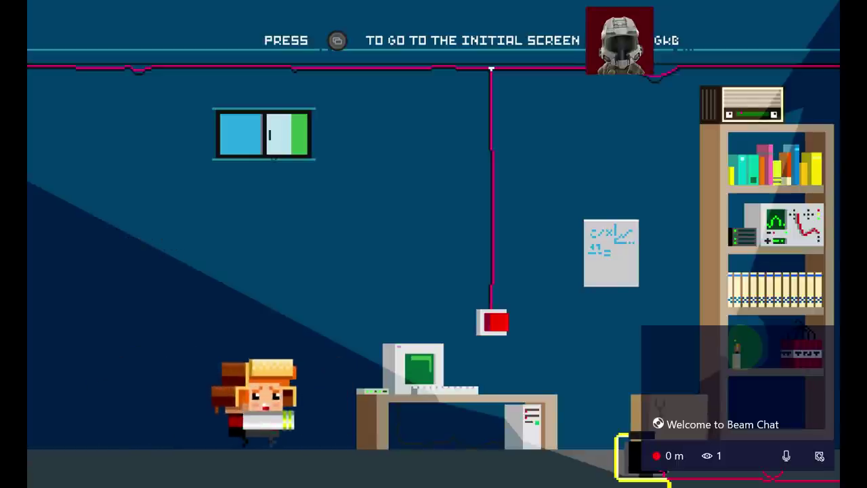
pyautogui.press('Left')
pyautogui.press('Right')
pyautogui.press('Left')
pyautogui.press('Return')
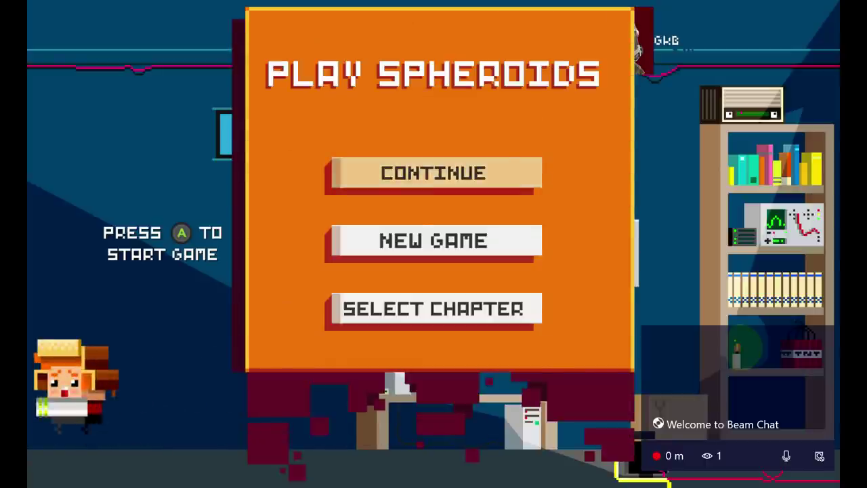
pyautogui.press('Return')
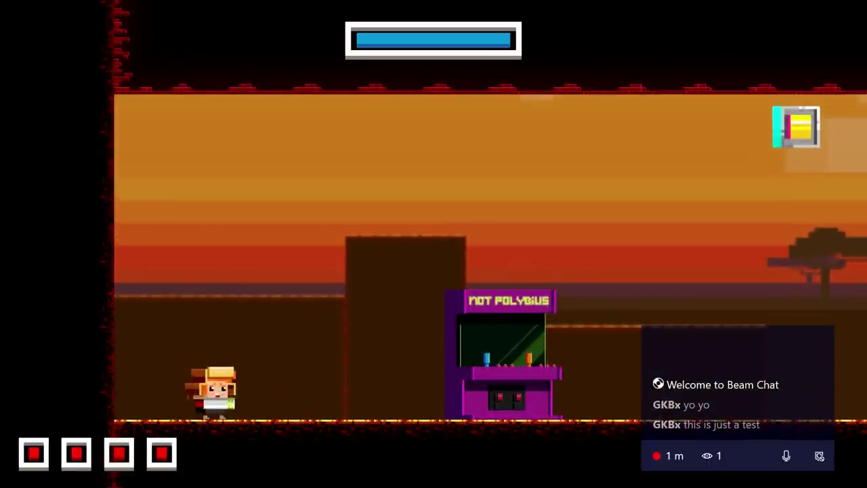
pyautogui.press('Left')
pyautogui.press('Right')
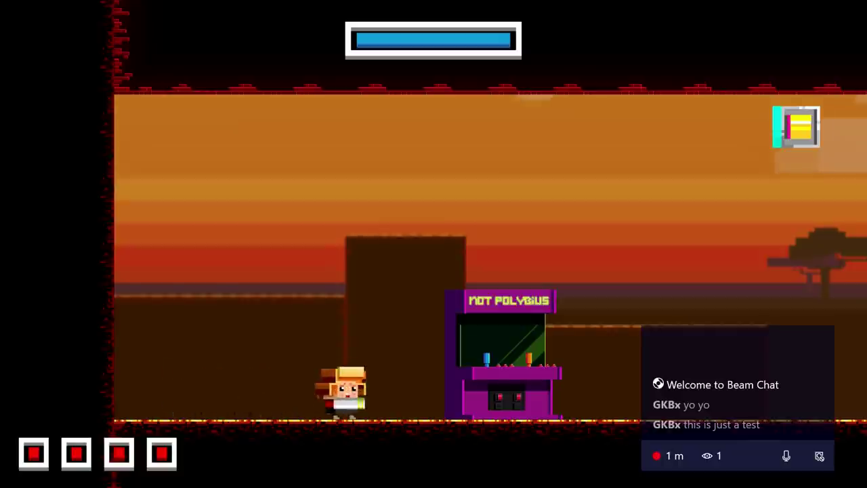
pyautogui.press('Right')
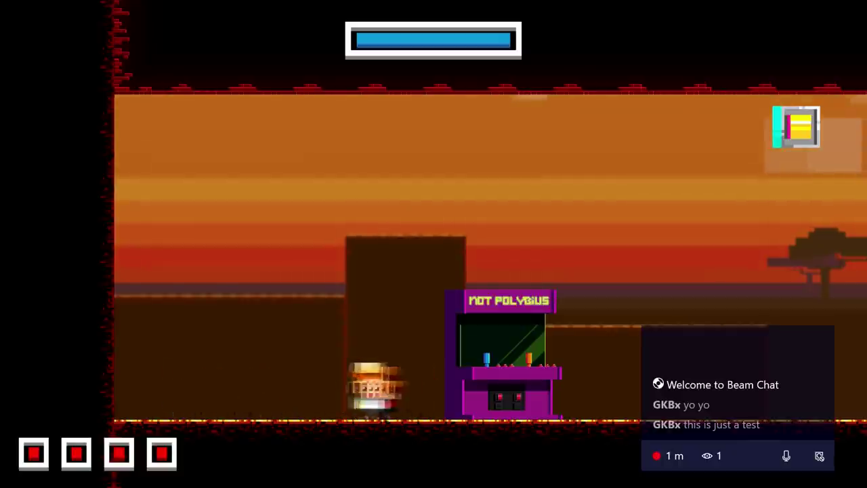
pyautogui.press('Left')
pyautogui.press('Left')
pyautogui.press('Right')
# Step: Open the Beam broadcasting settings in the Xbox guide and select the broadcast title section
pyautogui.press('super')
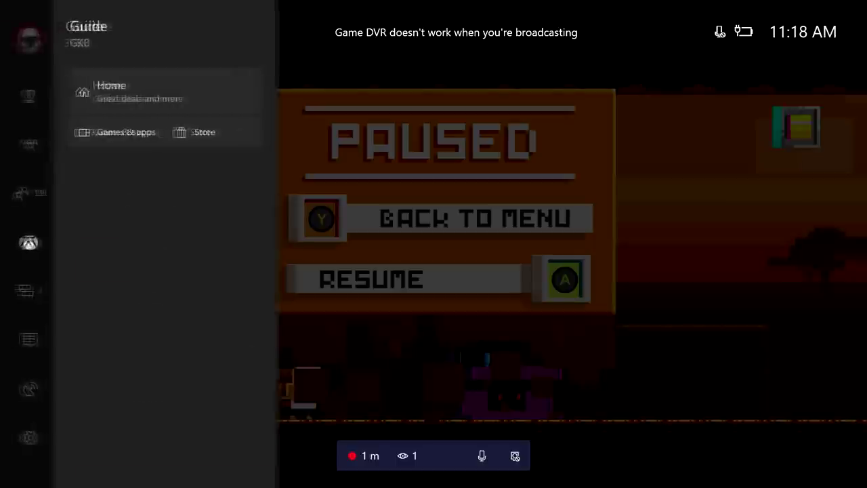
pyautogui.press('Down')
pyautogui.press('Down')
pyautogui.press('Down')
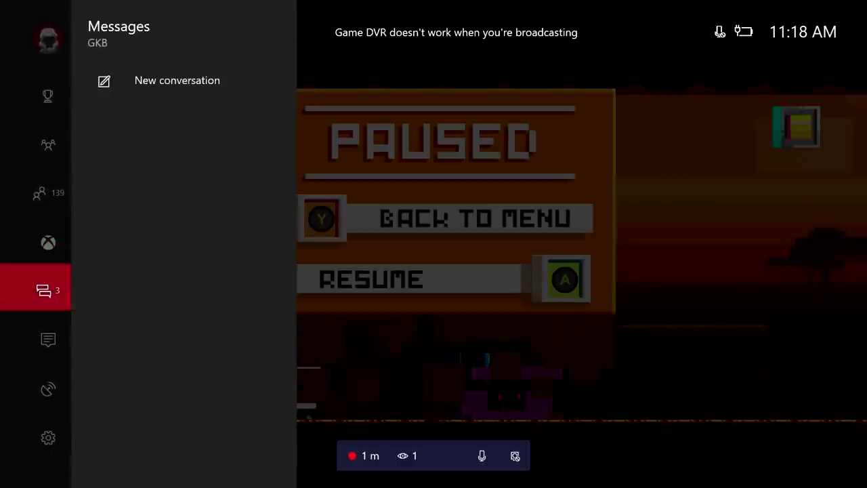
pyautogui.press('Right')
pyautogui.press('Down')
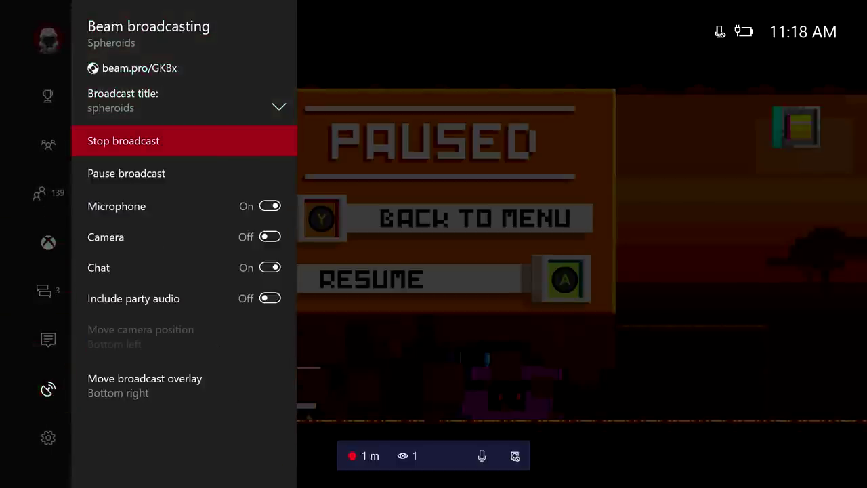
pyautogui.press('Up')
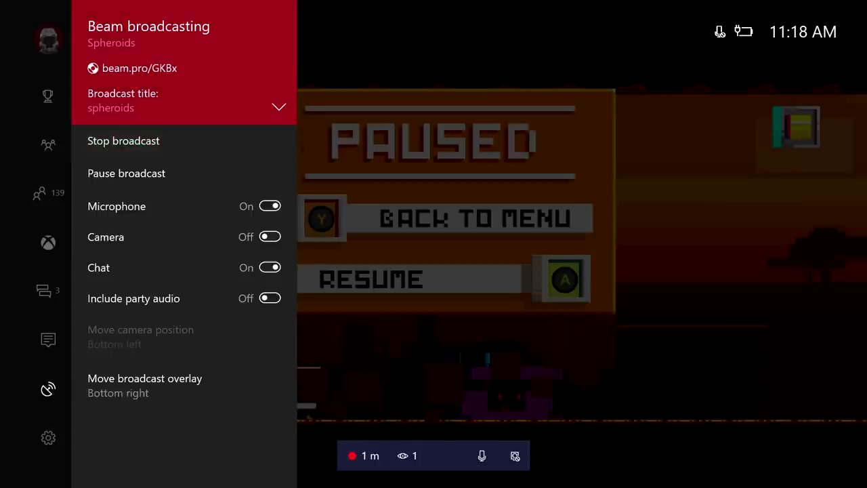
# Step: Open the broadcast's Beam channel page in the browser and continue past the mature-audience notice to watch the stream
pyautogui.press('Return')
pyautogui.press('Down')
pyautogui.press('Down')
pyautogui.press('Up')
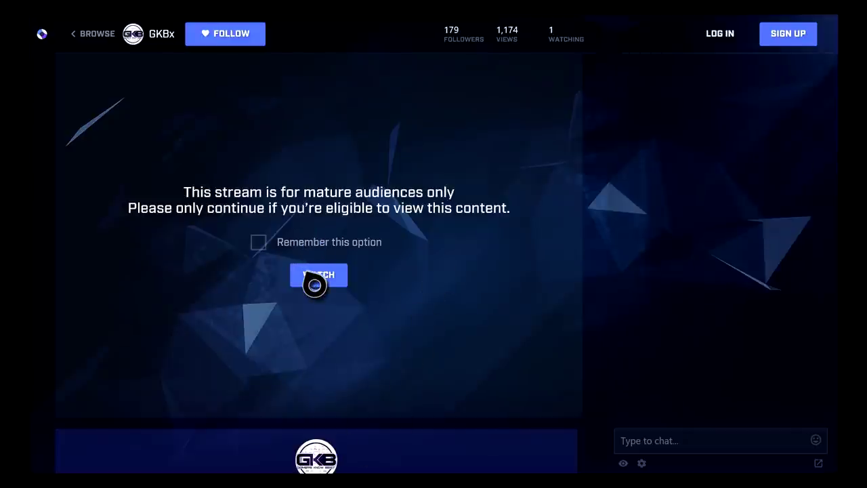
pyautogui.click(342, 278)
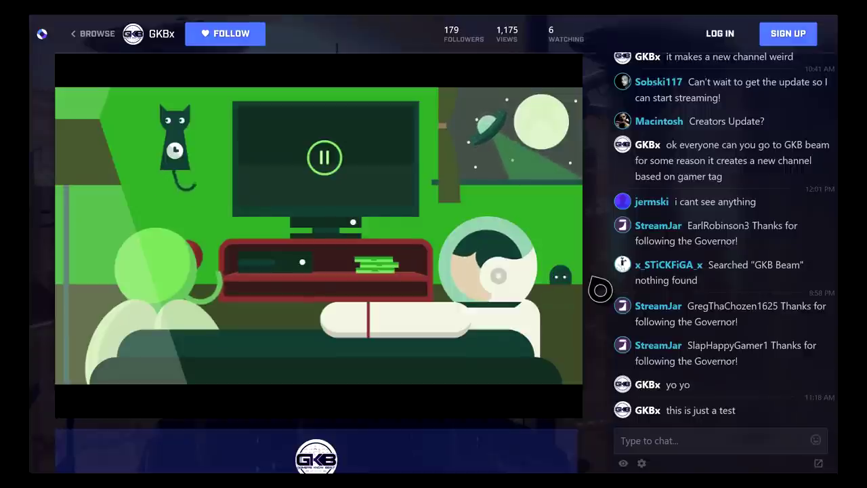
pyautogui.moveTo(413, 277)
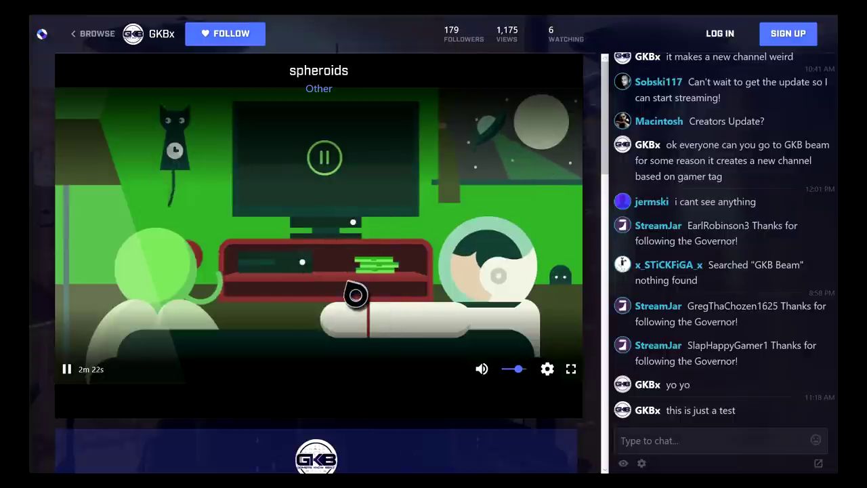
# Step: Switch from the browser back to the Spheroids game through the Xbox guide
pyautogui.press('super')
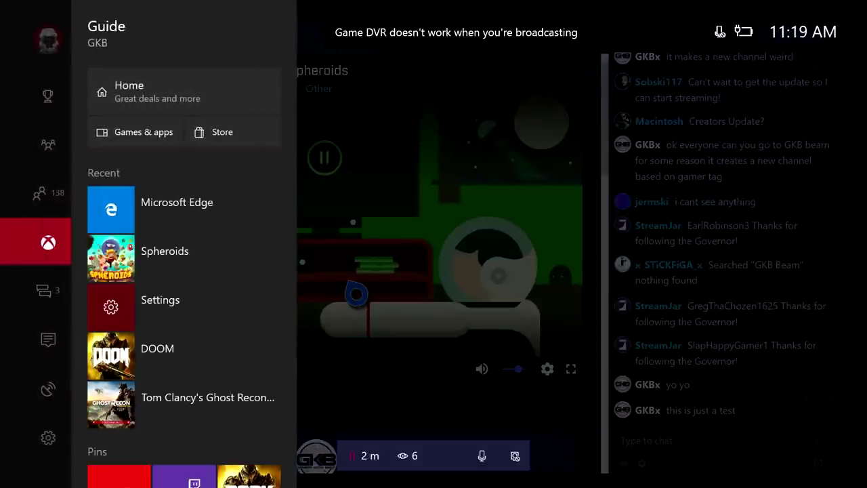
pyautogui.press('Down')
pyautogui.press('Up')
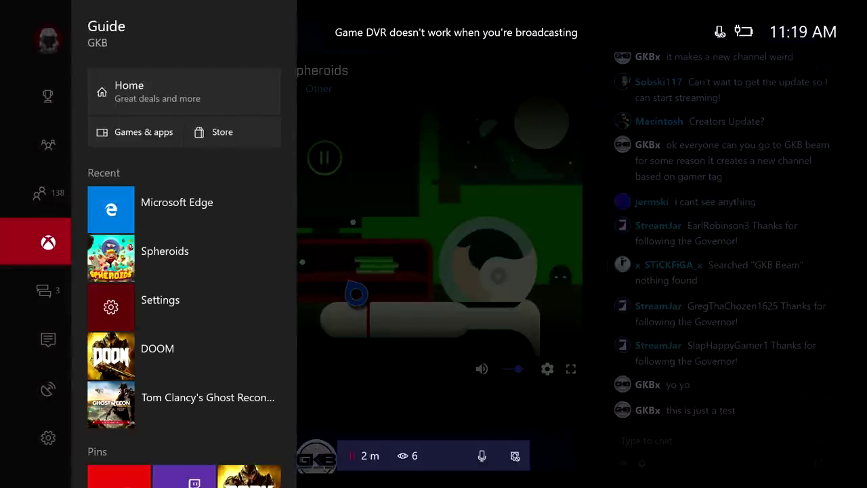
pyautogui.press('Right')
pyautogui.press('Down')
pyautogui.press('Down')
pyautogui.press('Down')
pyautogui.press('Escape')
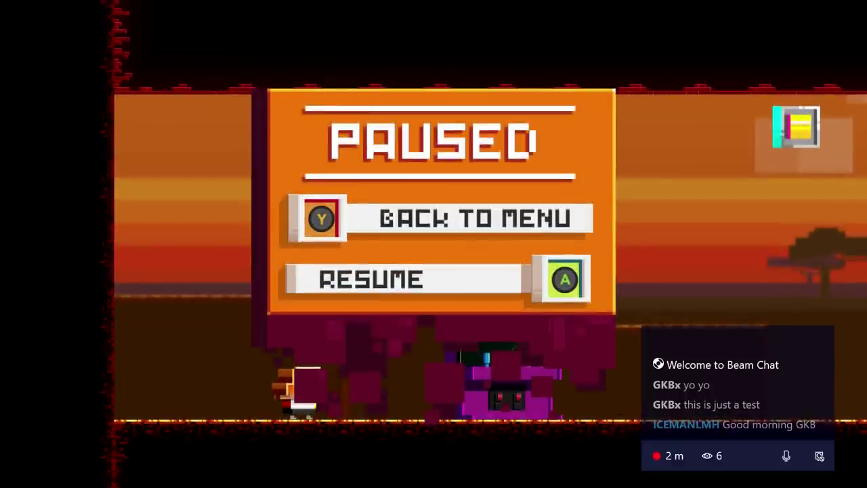
# Step: Resume the paused Spheroids game and run and jump the character between the arcade cabinet and the wall below the red blocks
pyautogui.press('Return')
pyautogui.press('Right')
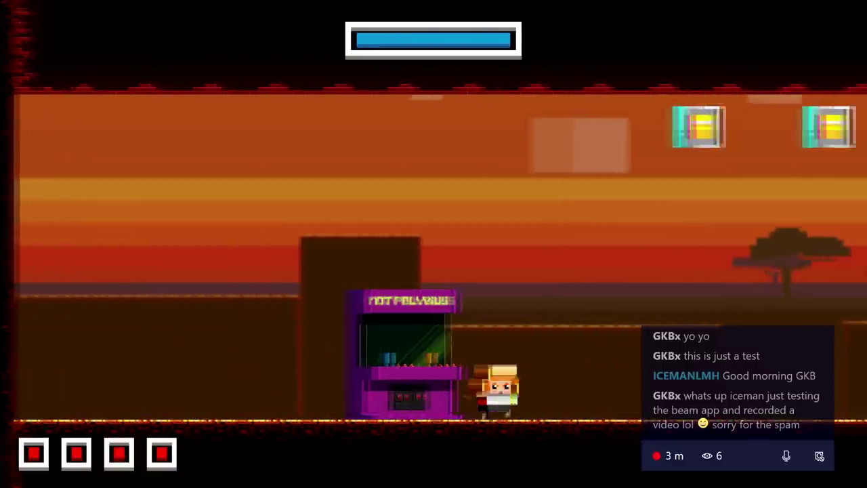
pyautogui.press('Left')
pyautogui.press('space')
pyautogui.press('Right')
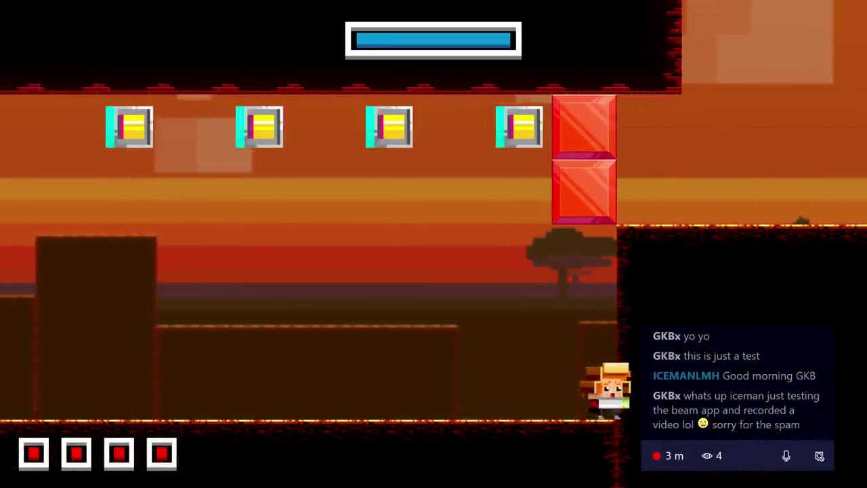
pyautogui.press('Left')
pyautogui.press('space')
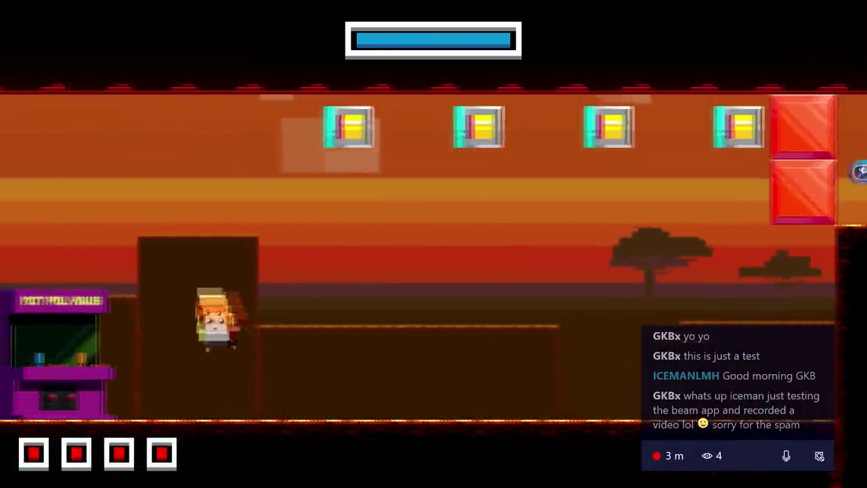
pyautogui.press('Right')
pyautogui.press('Left')
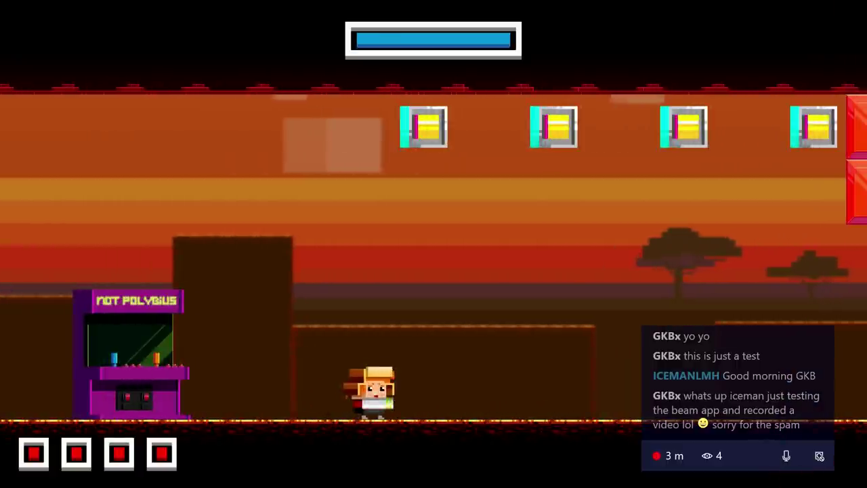
# Step: Open the Beam broadcasting settings in the Xbox guide over the running game
pyautogui.press('super')
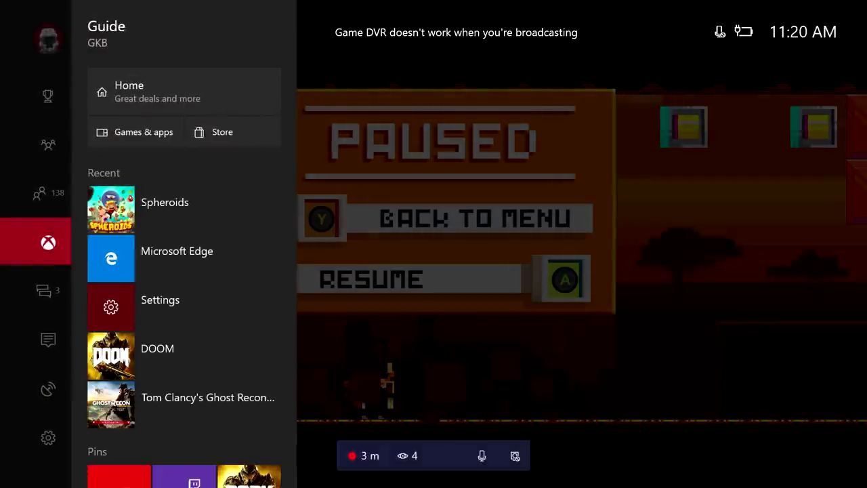
pyautogui.press('Down')
pyautogui.press('Down')
pyautogui.press('Down')
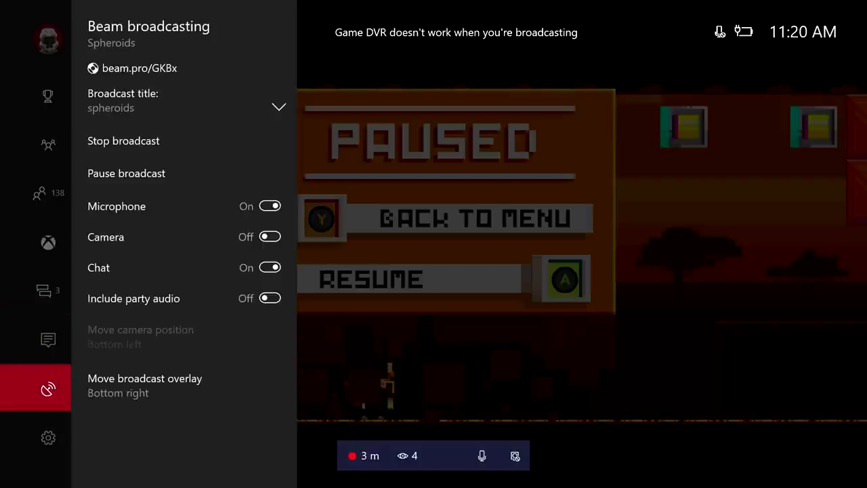
pyautogui.press('Right')
# Step: Stop the Spheroids broadcast and reopen the Xbox guide's main page
pyautogui.press('Down')
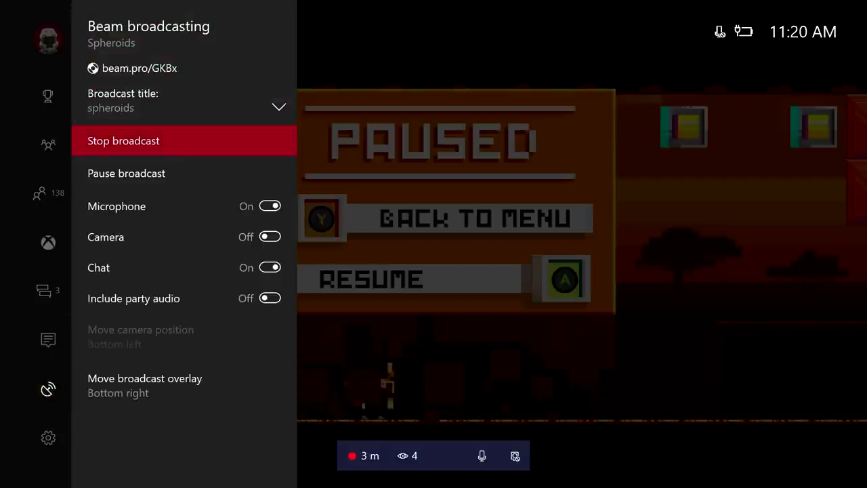
pyautogui.press('Down')
pyautogui.press('Up')
pyautogui.press('Down')
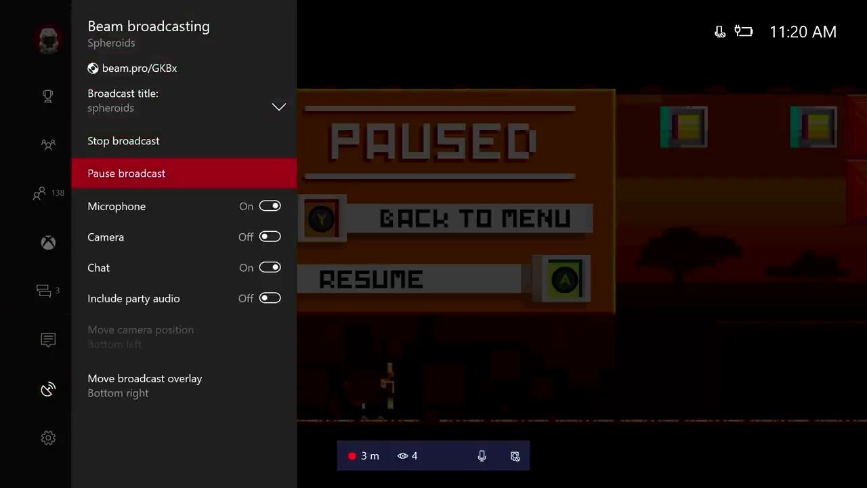
pyautogui.press('Up')
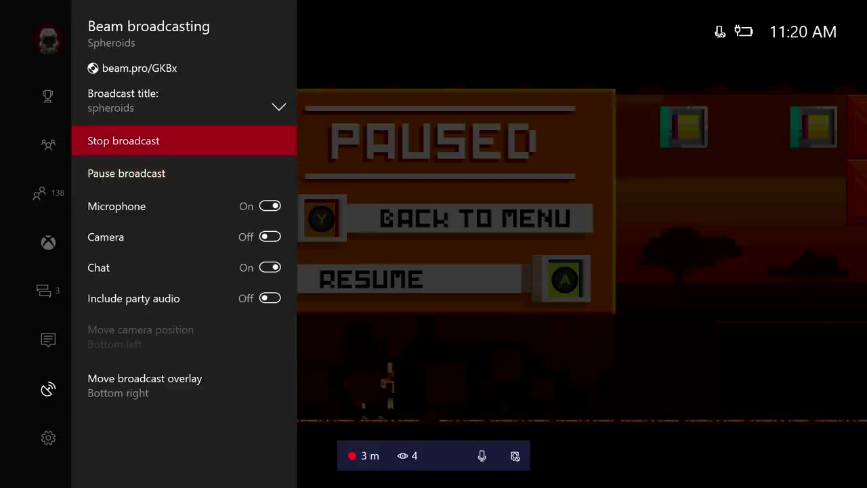
pyautogui.press('Down')
pyautogui.press('Up')
pyautogui.press('Down')
pyautogui.press('Up')
pyautogui.press('Return')
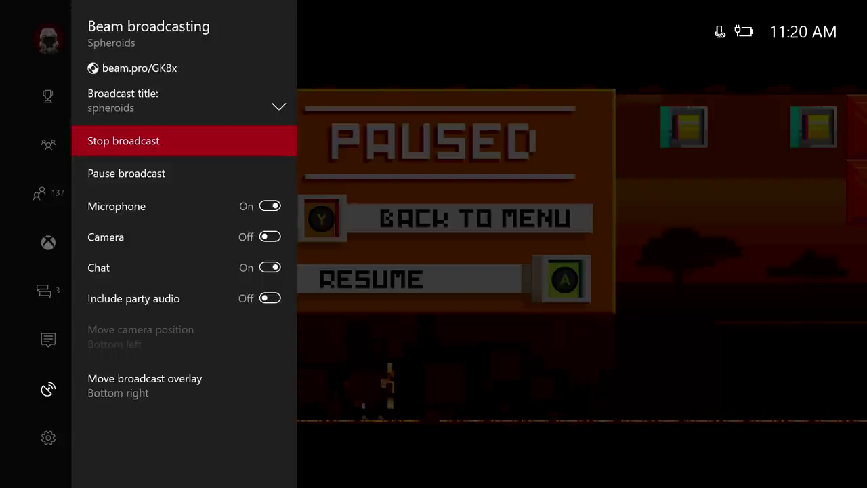
pyautogui.press('super')
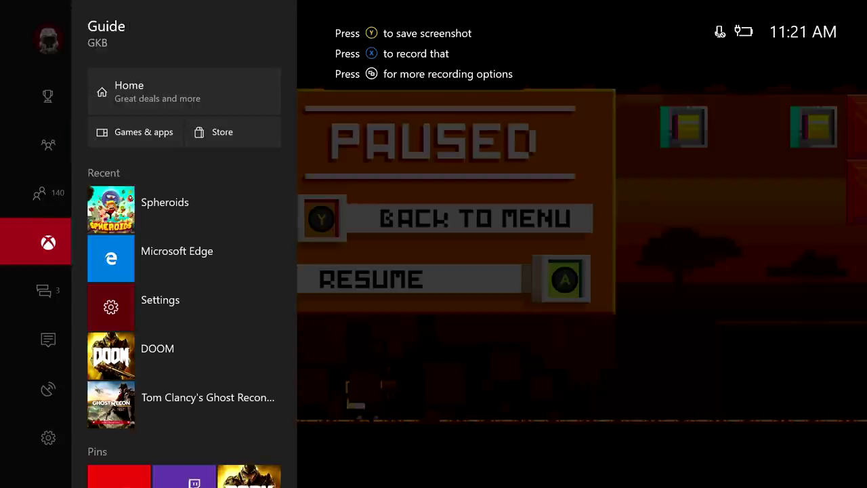